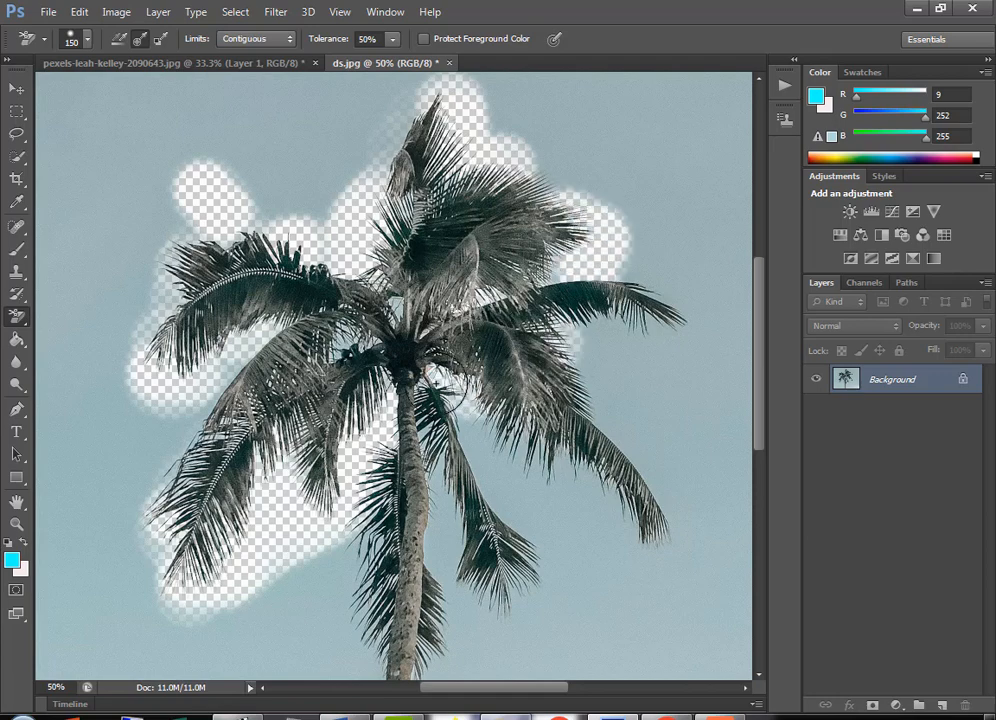
Step: Erase the blue sky between and around the palm fronds in ds.jpg with the Background Eraser
mouse_move(467, 422)
left_mouse_down()
mouse_move(556, 578)
mouse_move(537, 420)
mouse_move(651, 478)
mouse_move(640, 360)
left_mouse_up()
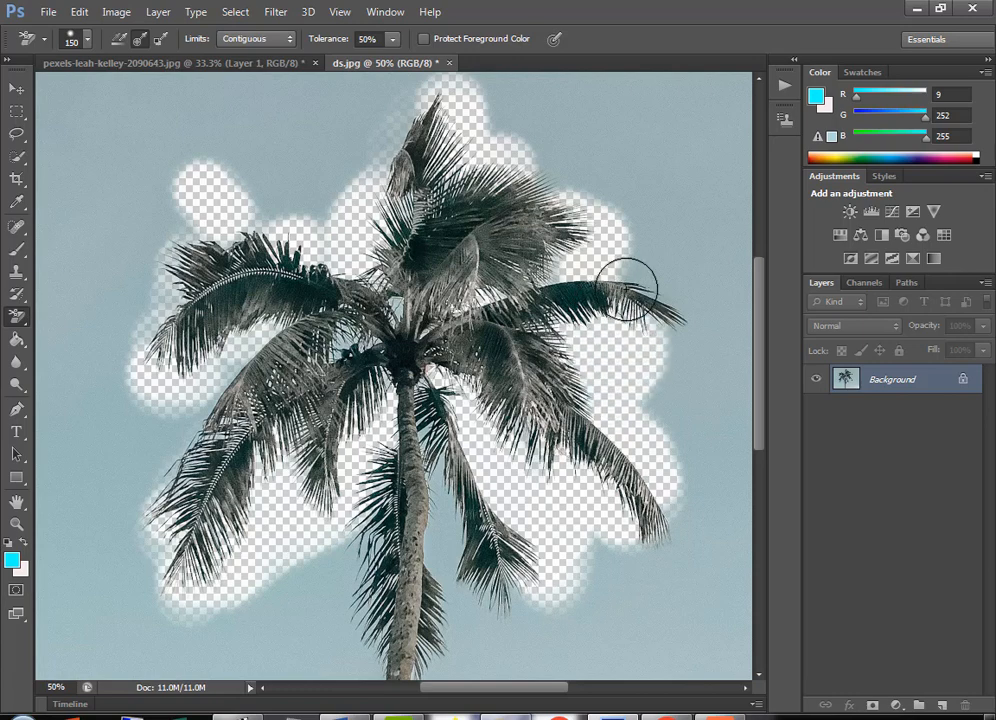
left_click_drag(630, 288, 539, 267)
left_click_drag(650, 310, 665, 332)
mouse_move(458, 477)
left_mouse_down()
mouse_move(378, 566)
mouse_move(341, 628)
mouse_move(436, 592)
mouse_move(525, 500)
mouse_move(508, 578)
mouse_move(556, 575)
mouse_move(668, 484)
left_mouse_up()
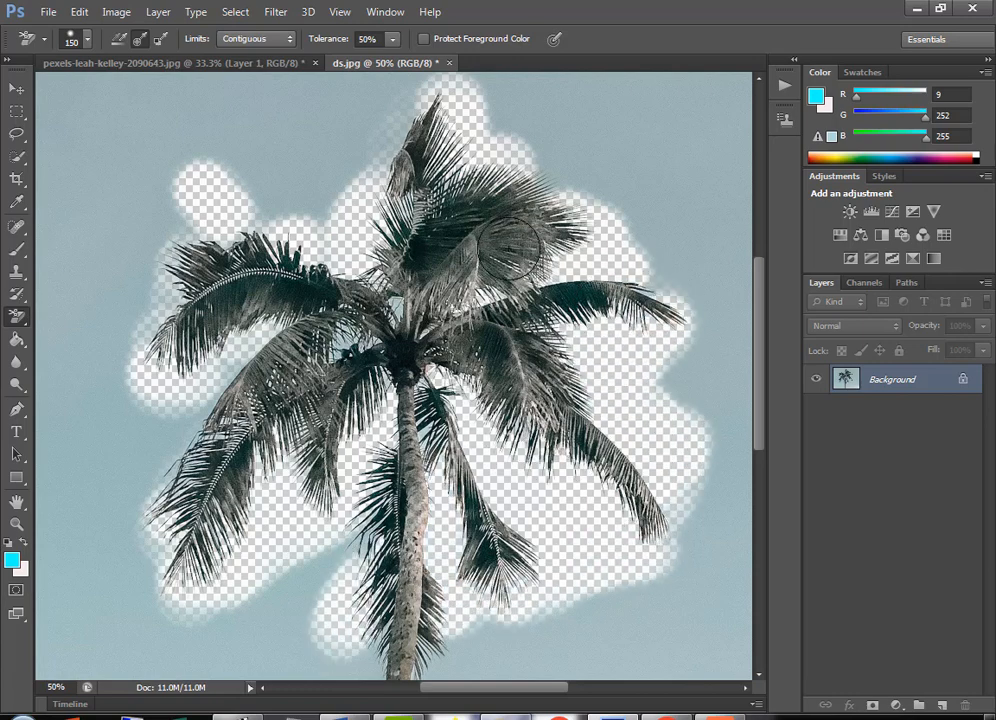
mouse_move(396, 193)
left_mouse_down()
mouse_move(296, 262)
mouse_move(391, 162)
mouse_move(349, 238)
left_mouse_up()
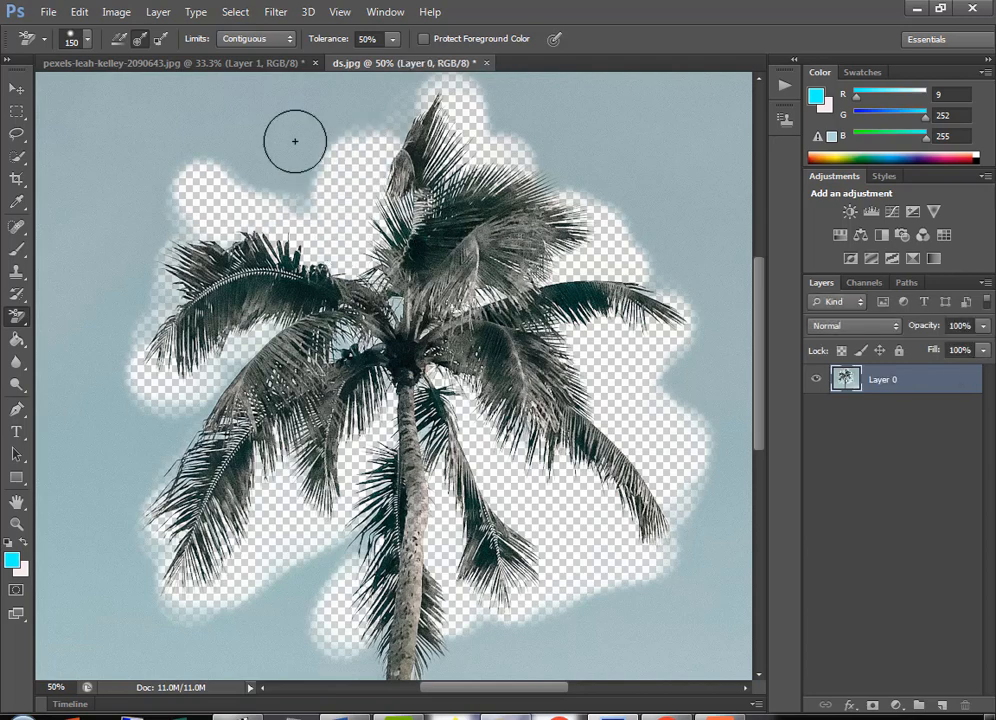
Step: Switch to pexels-leah-kelley-2090643.jpg and fill Layer 1 behind the palm with magenta d40776 using the Paint Bucket
left_click(249, 62)
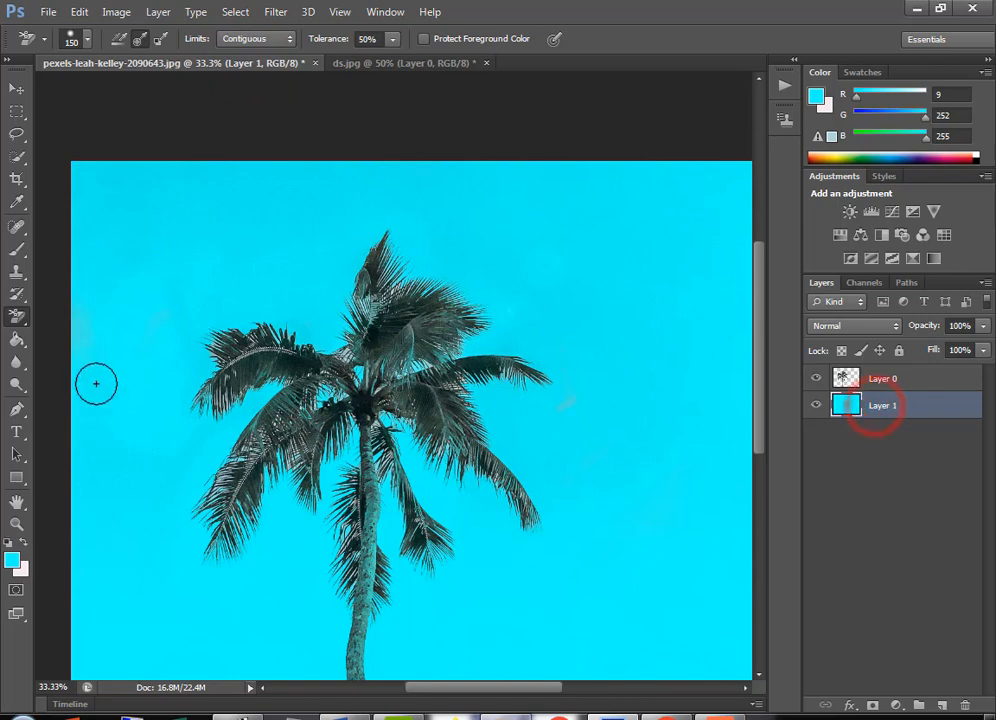
left_click(15, 342)
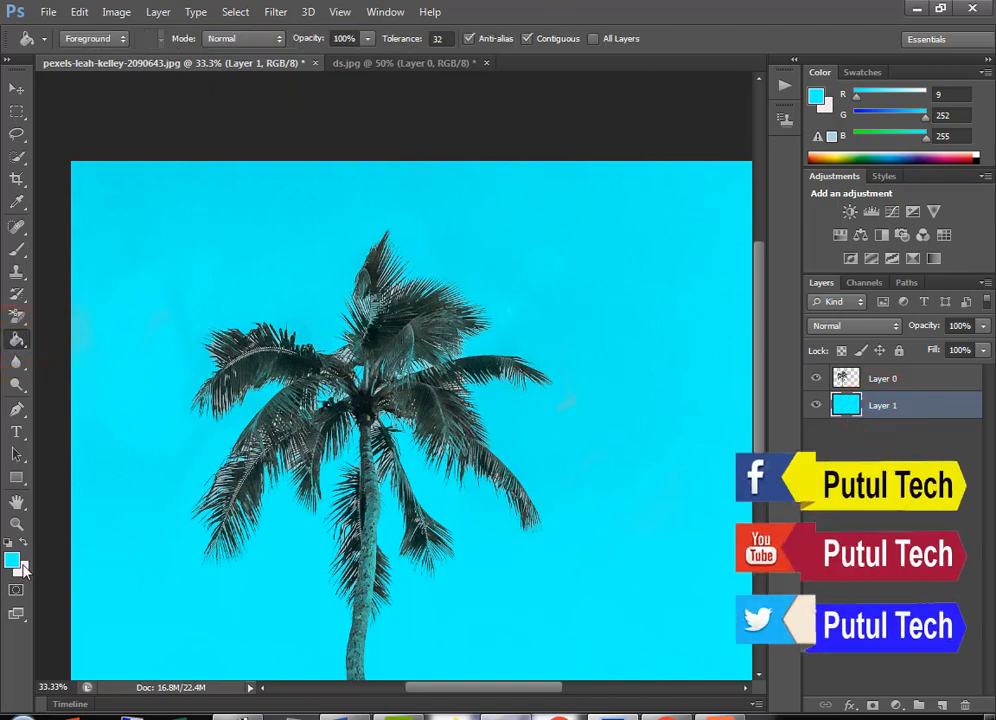
left_click(12, 560)
left_click(727, 343)
left_click_drag(702, 350, 703, 360)
left_click(871, 314)
left_click(156, 276)
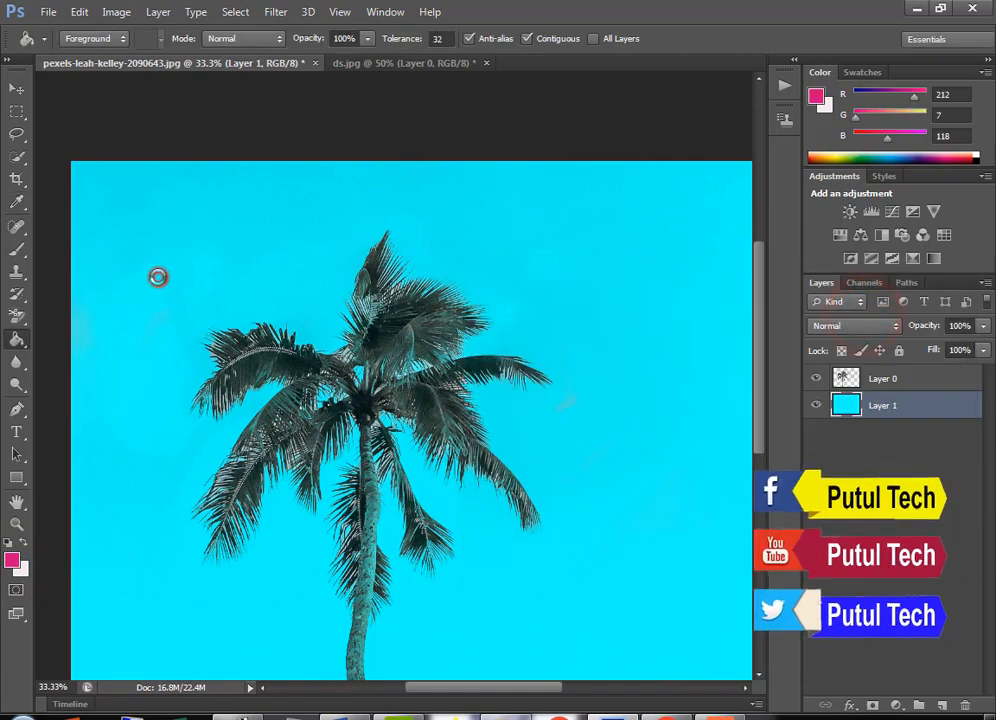
Step: Set the foreground color to brighter pink f10f89 and refill Layer 1 with it
left_click(13, 561)
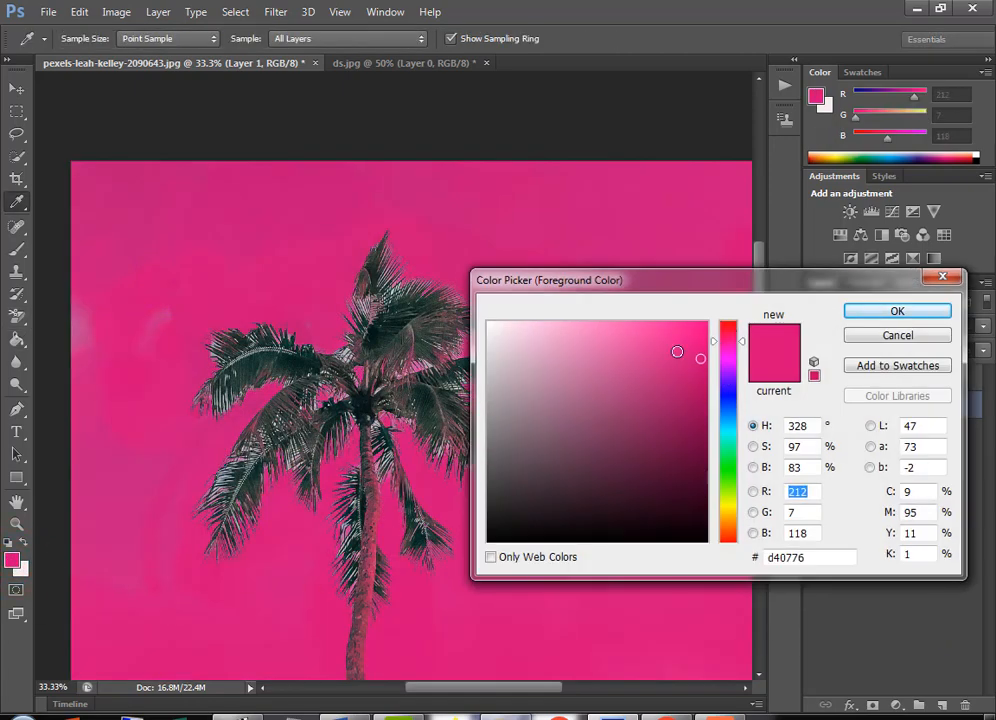
left_click(691, 331)
left_click(855, 313)
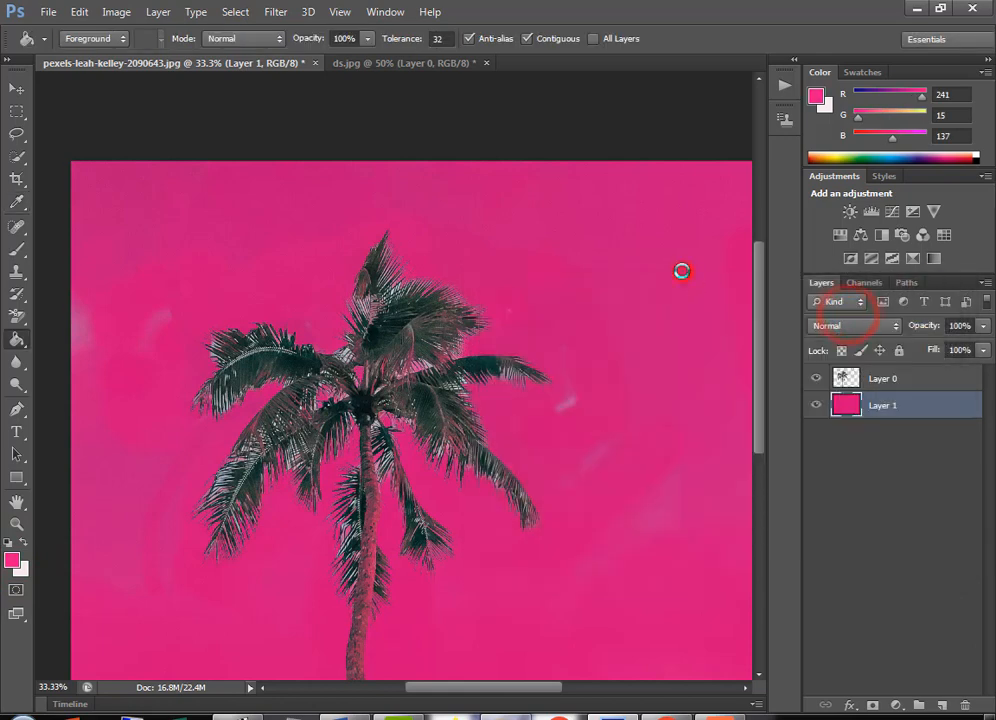
left_click(681, 271)
Step: Set the foreground color to dark purple 41192f and refill Layer 1 with it
left_click(13, 561)
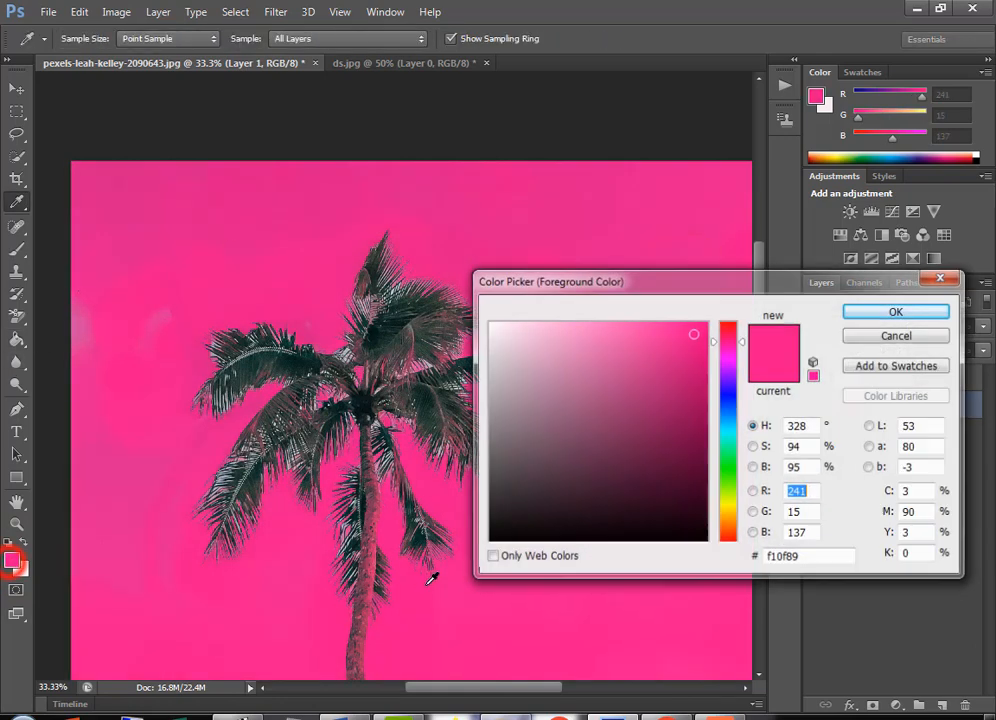
left_click(562, 521)
left_click(255, 249)
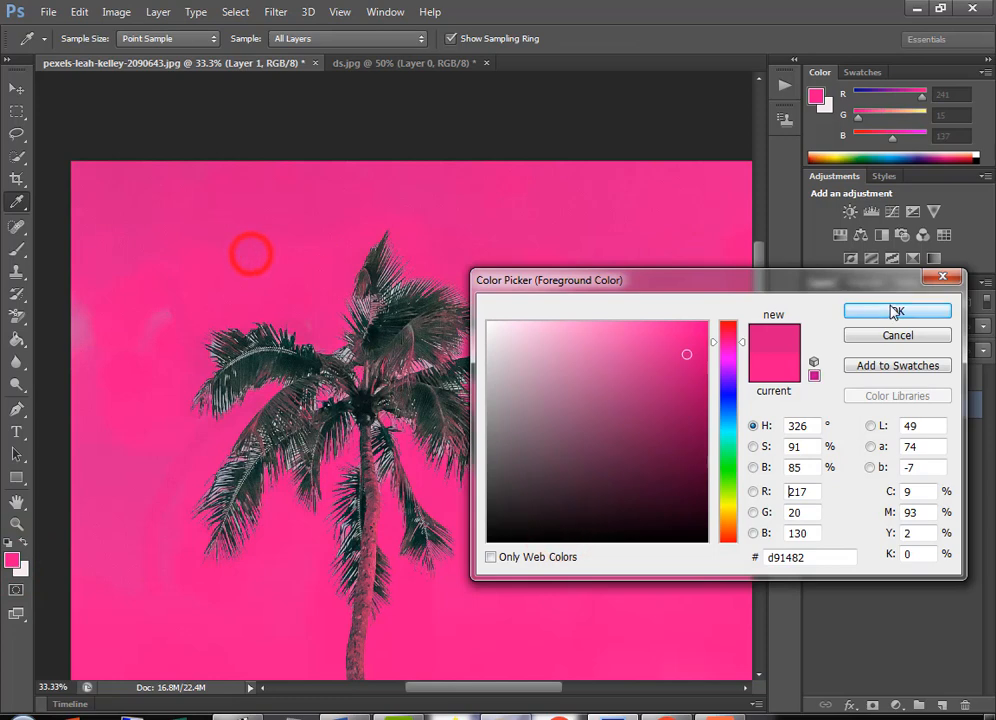
left_click(897, 311)
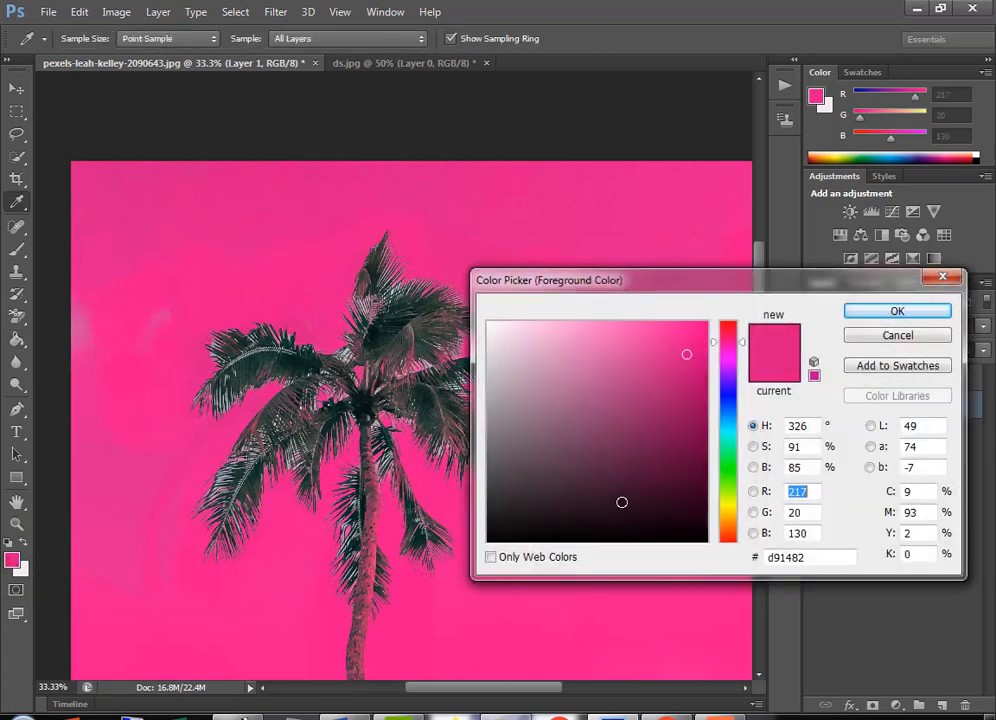
left_click(622, 485)
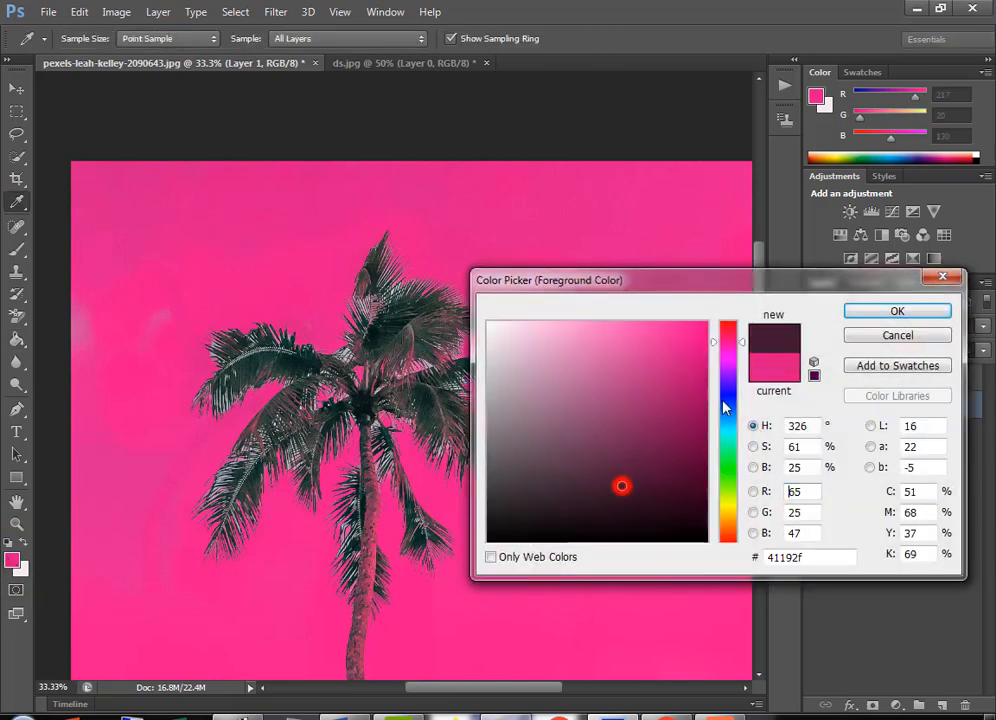
left_click(847, 312)
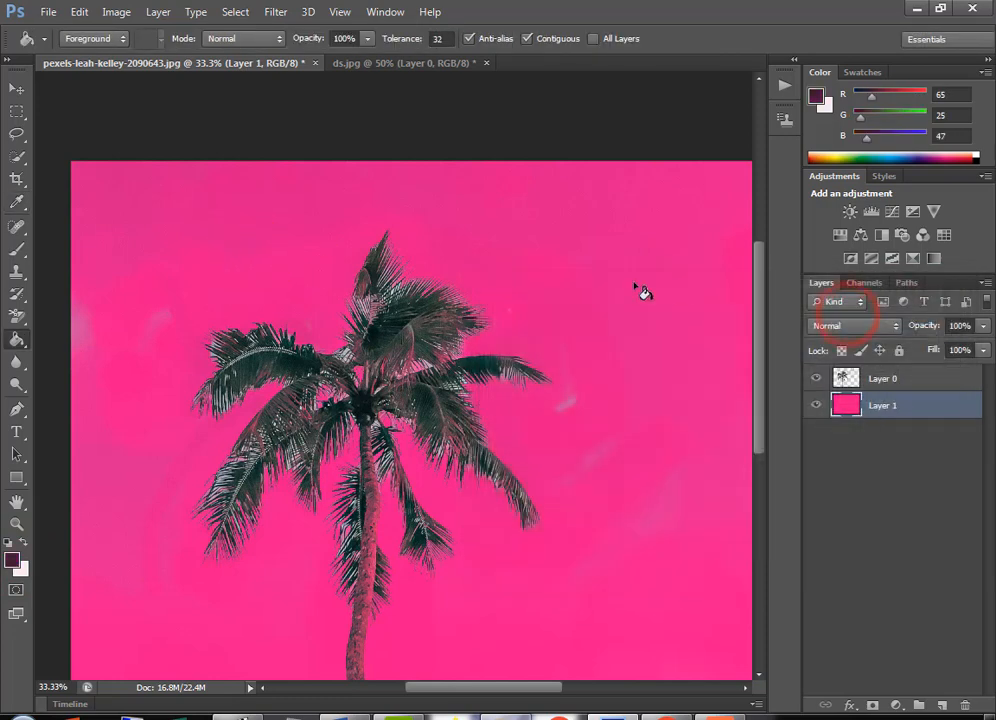
left_click(636, 285)
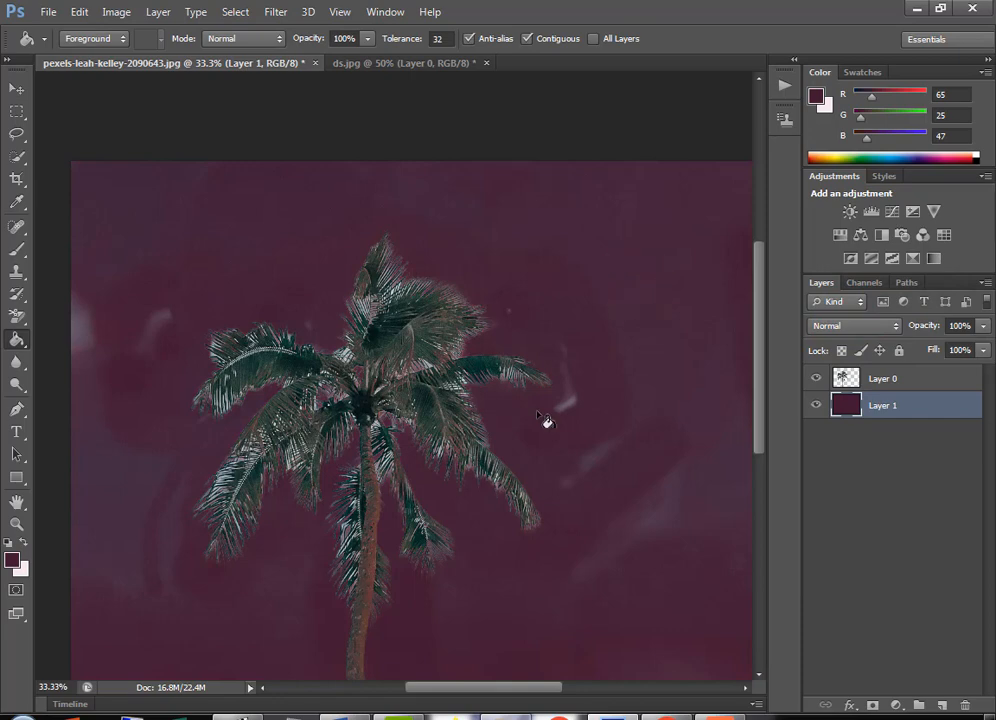
Step: Undo the background fills and step back until Layer 1 is removed, leaving only the palm cutout on Layer 0
key("ctrl+z")
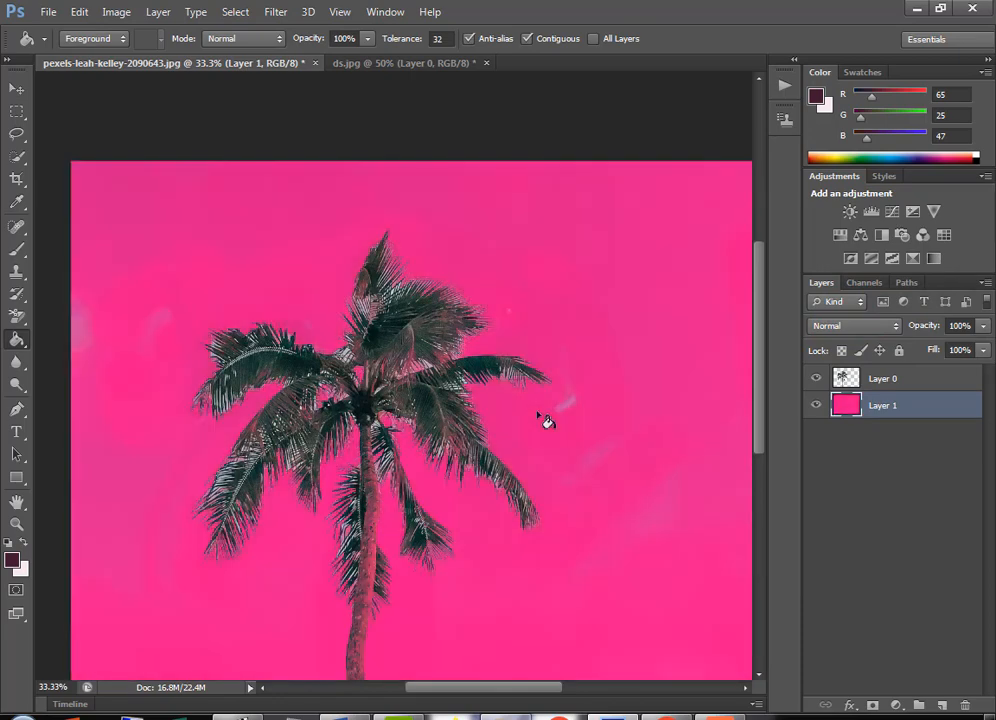
key("ctrl+alt+z")
key("ctrl+alt+z")
key("ctrl+alt+z")
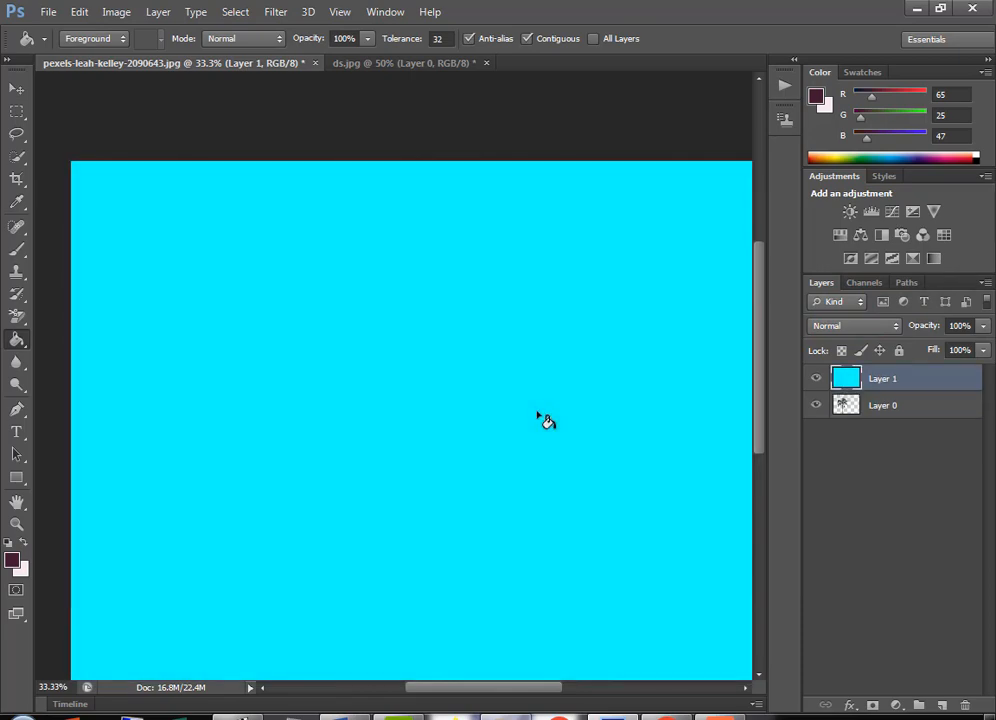
key("ctrl+alt+z")
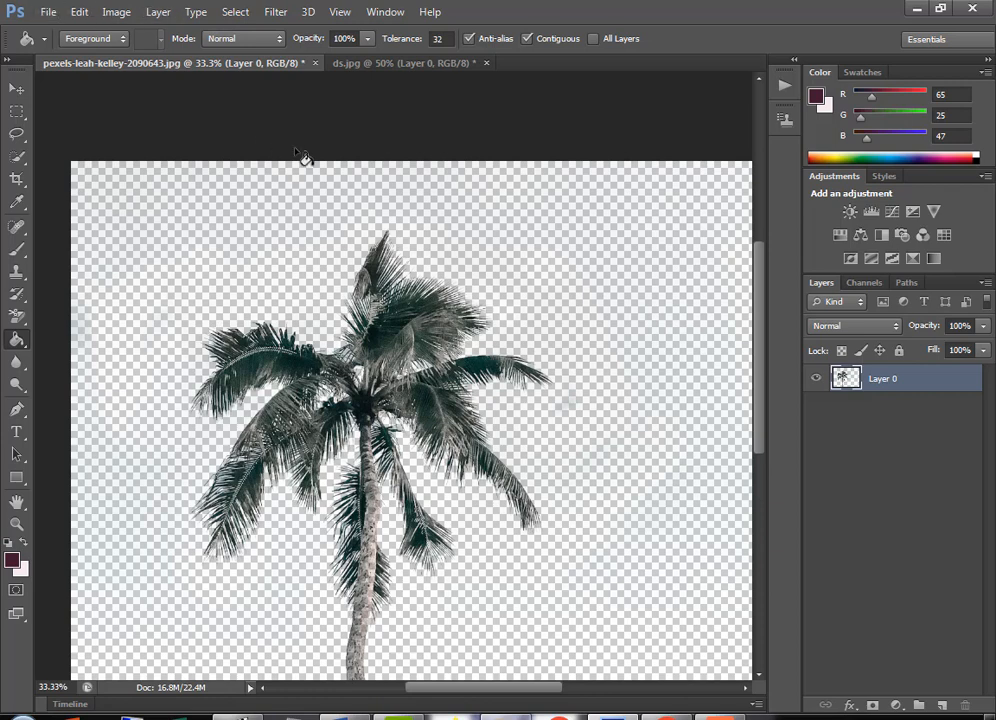
Step: Close ds.jpg and pexels-leah-kelley-2090643.jpg without saving the changes
left_click(487, 64)
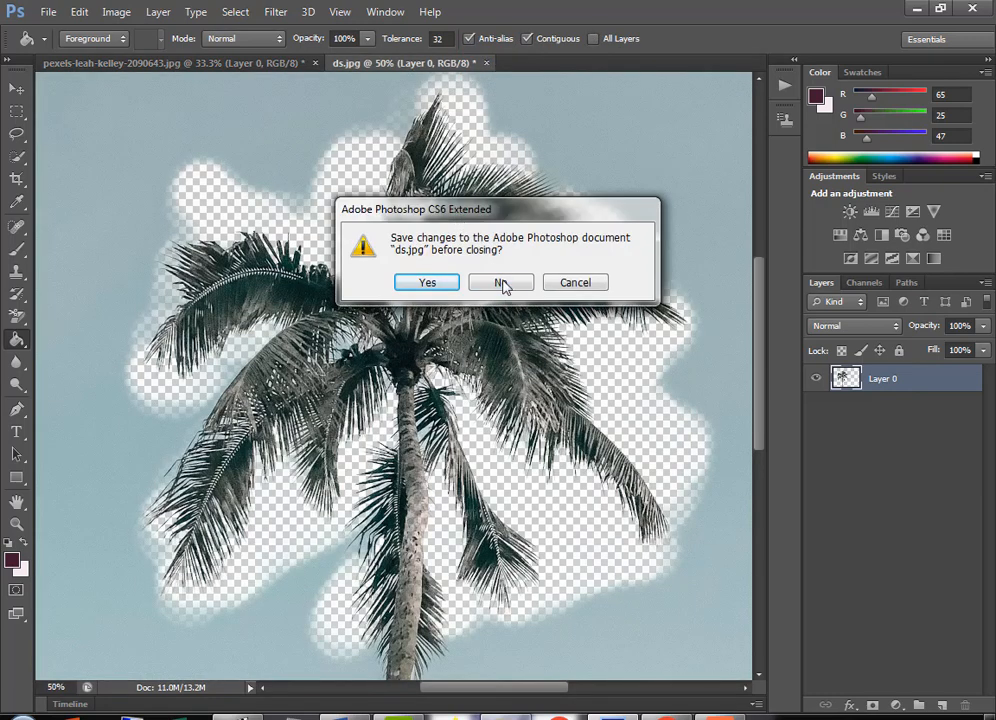
left_click(512, 285)
left_click(315, 63)
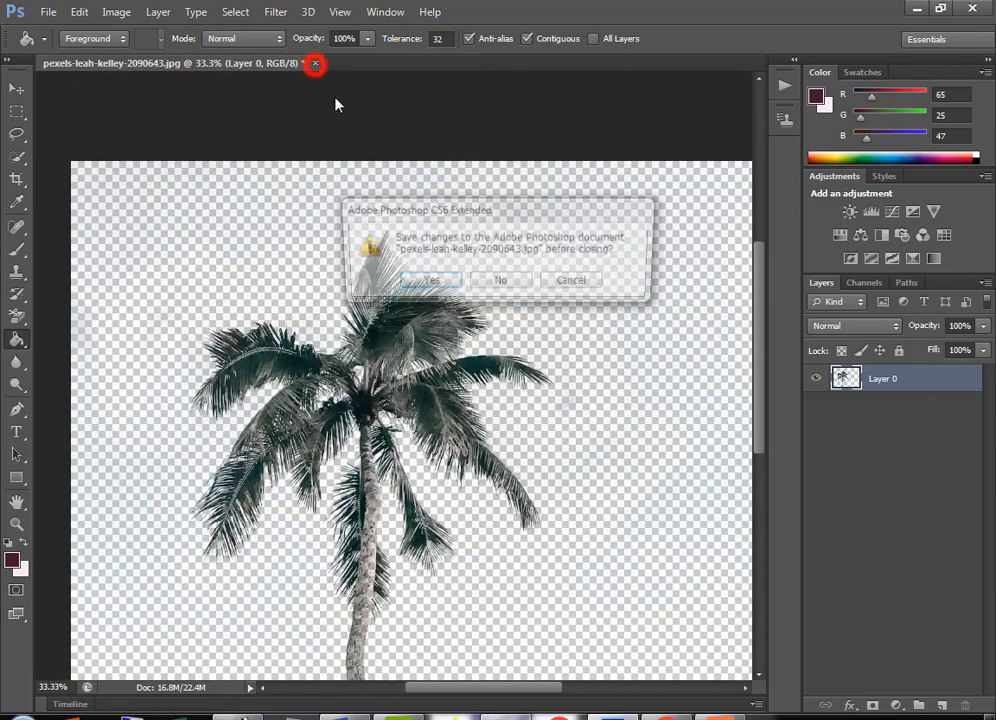
left_click(509, 285)
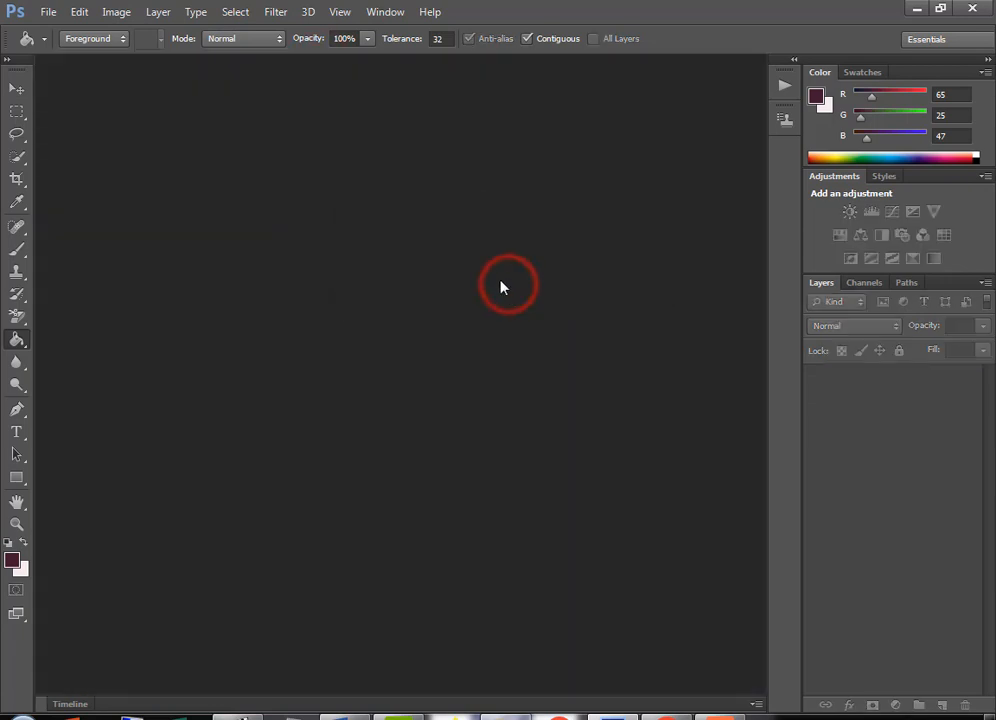
Step: Open the ds JPEG image from the Desktop
left_click(52, 14)
left_click(72, 43)
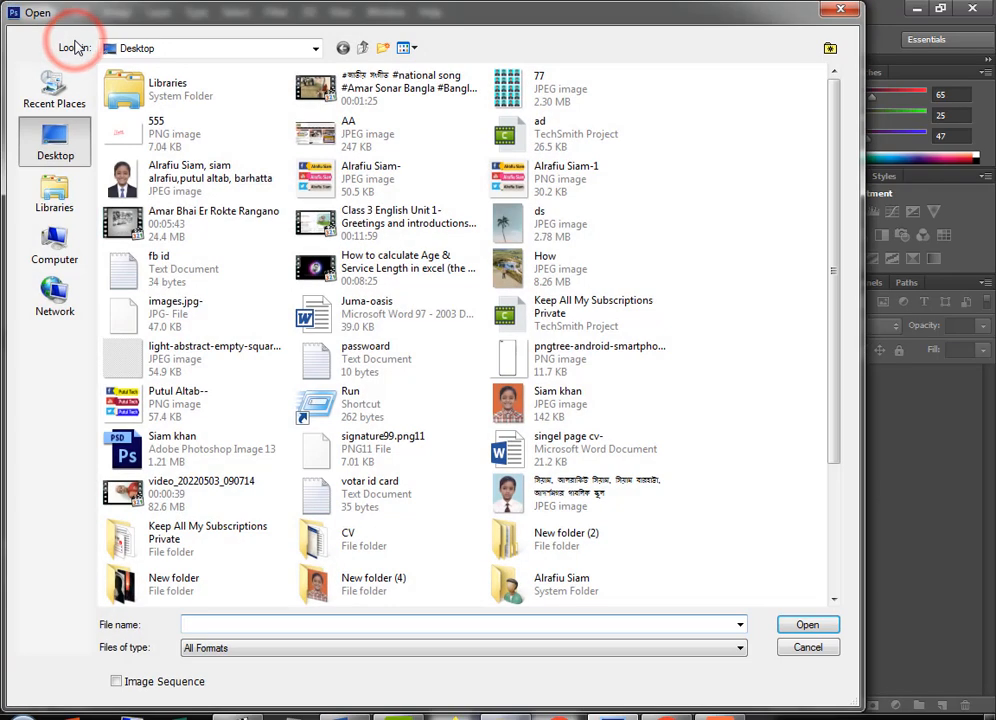
left_click(528, 224)
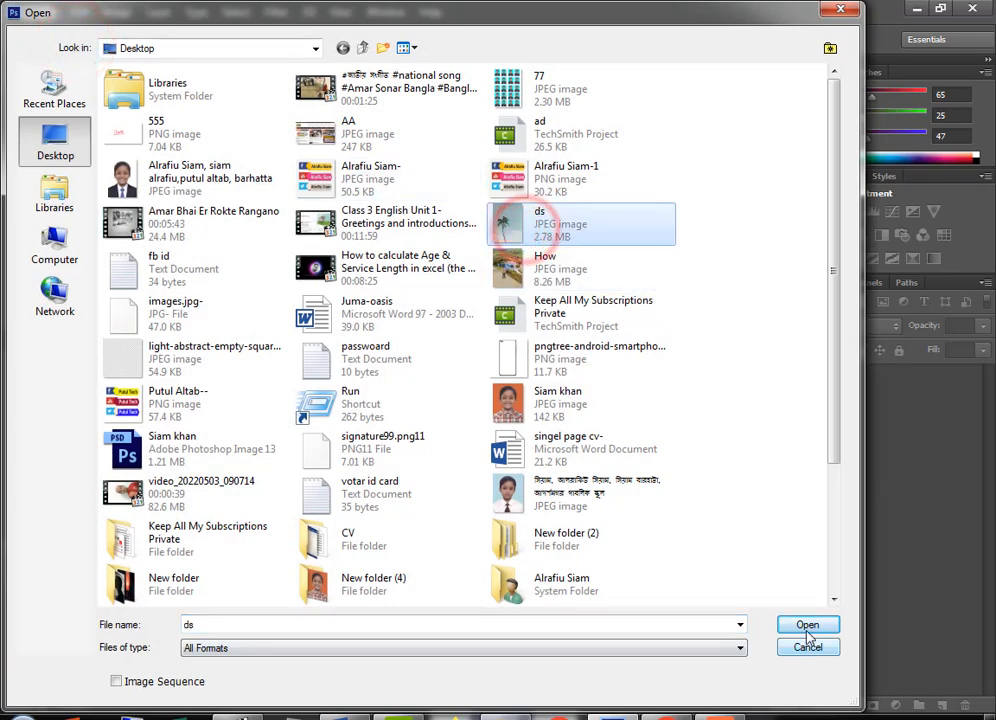
left_click(807, 627)
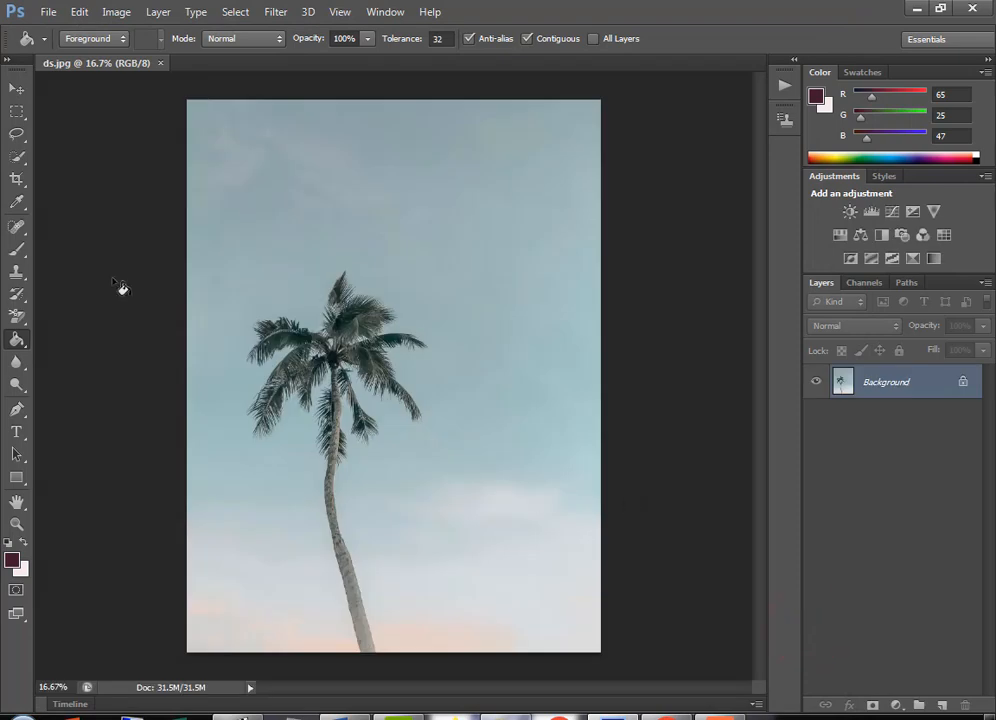
Step: Crop the image around the palm crown and upper trunk, about 30.2 in wide, and leave the Crop tool
left_click(16, 179)
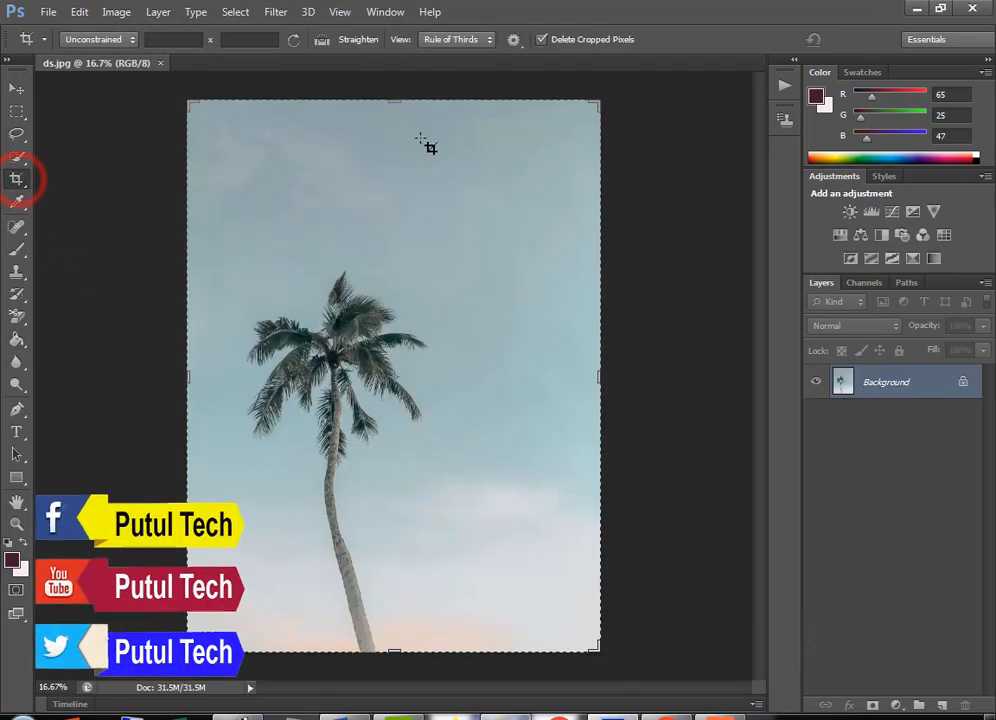
left_click_drag(394, 101, 382, 177)
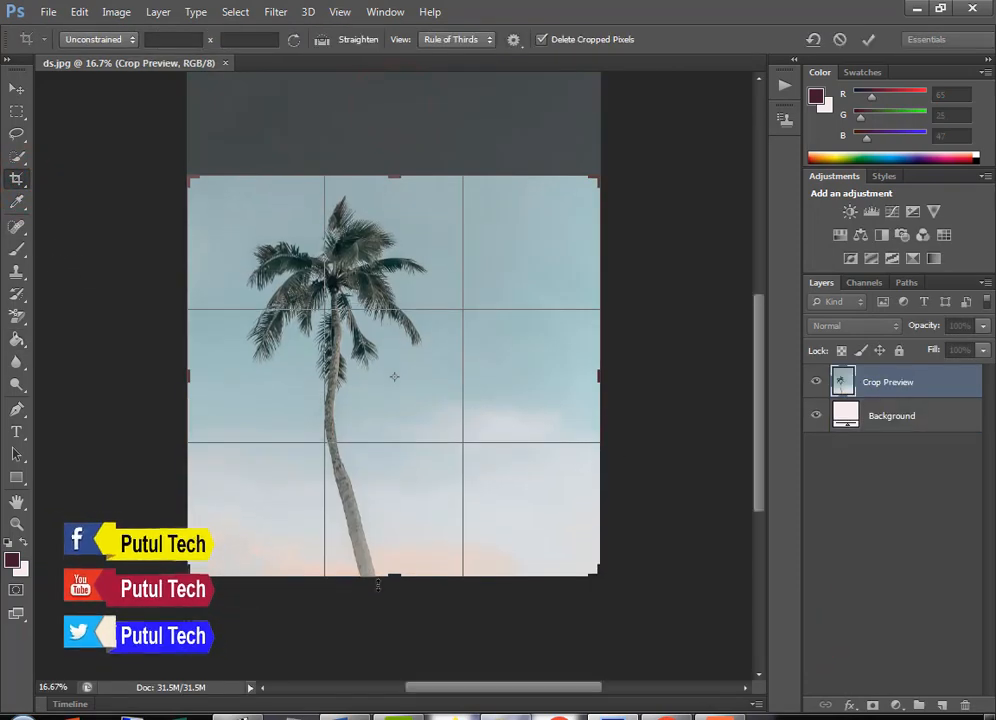
left_click_drag(396, 575, 394, 518)
left_click_drag(603, 378, 600, 383)
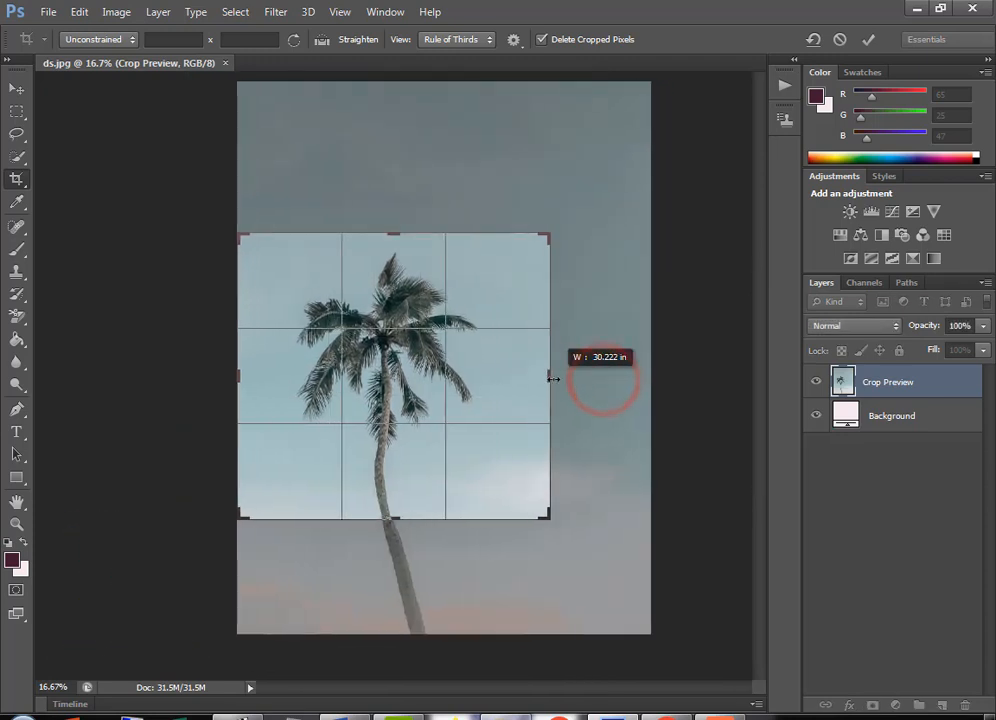
left_click(867, 40)
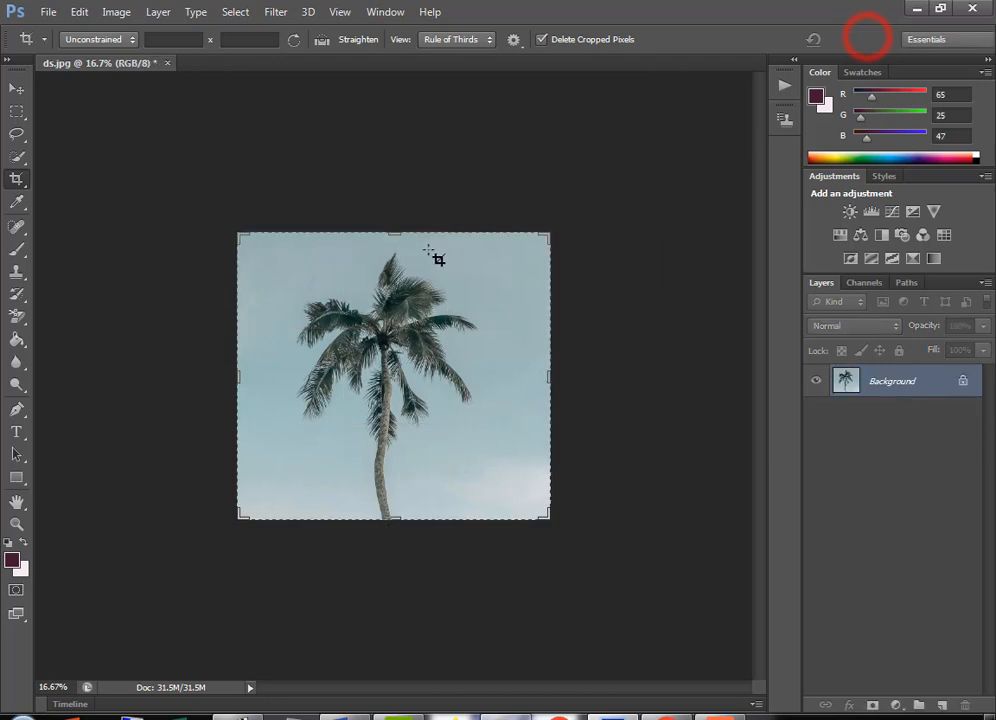
left_click(18, 90)
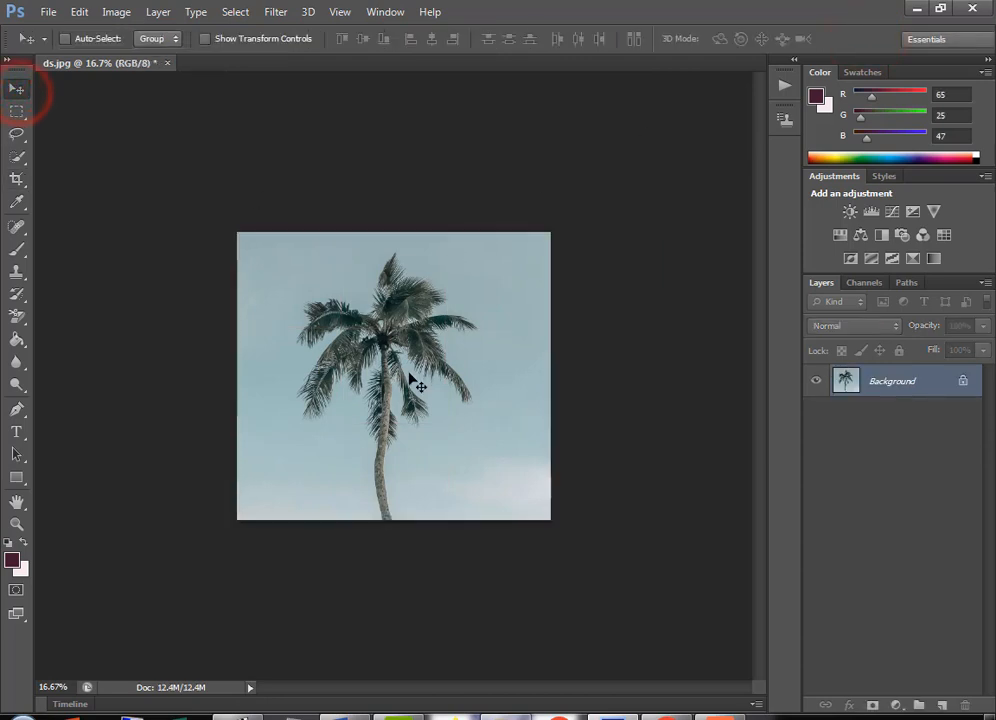
Step: Activate the Background Eraser tool for work on the sky around the palm crown
left_click(17, 522)
left_click(344, 381)
left_click(344, 381)
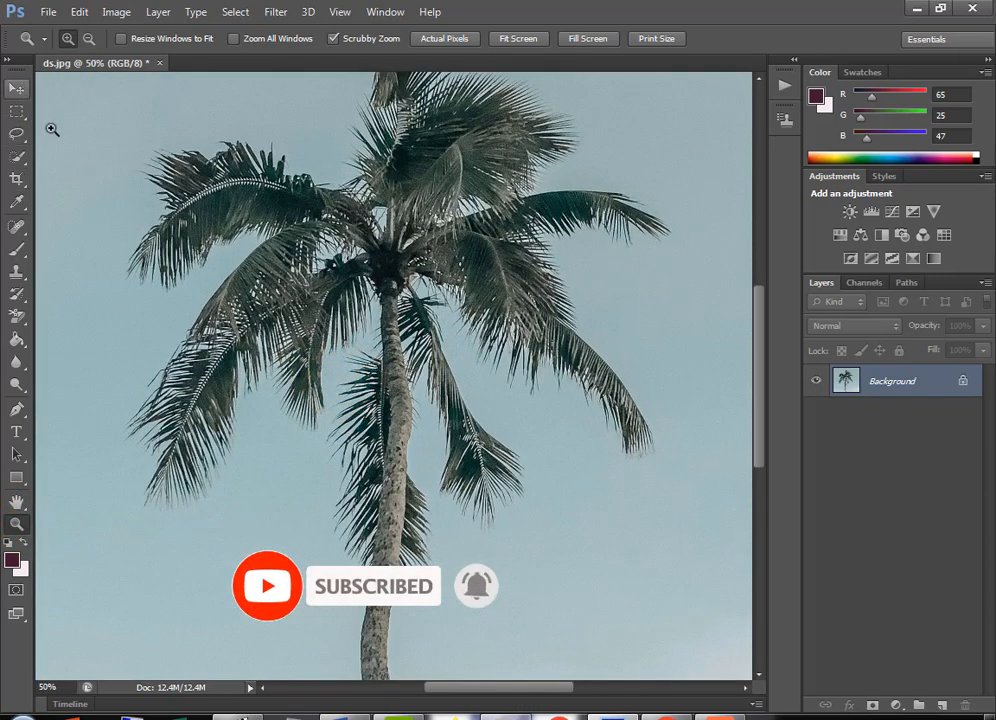
scroll(531, 535, "up", 4)
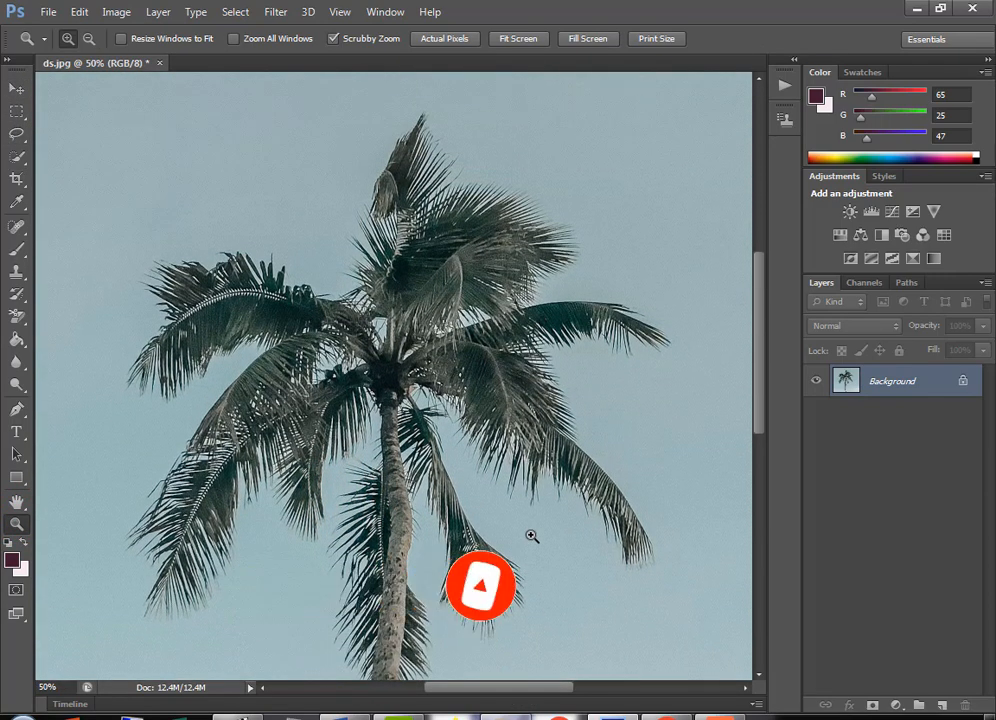
scroll(575, 509, "down", 1)
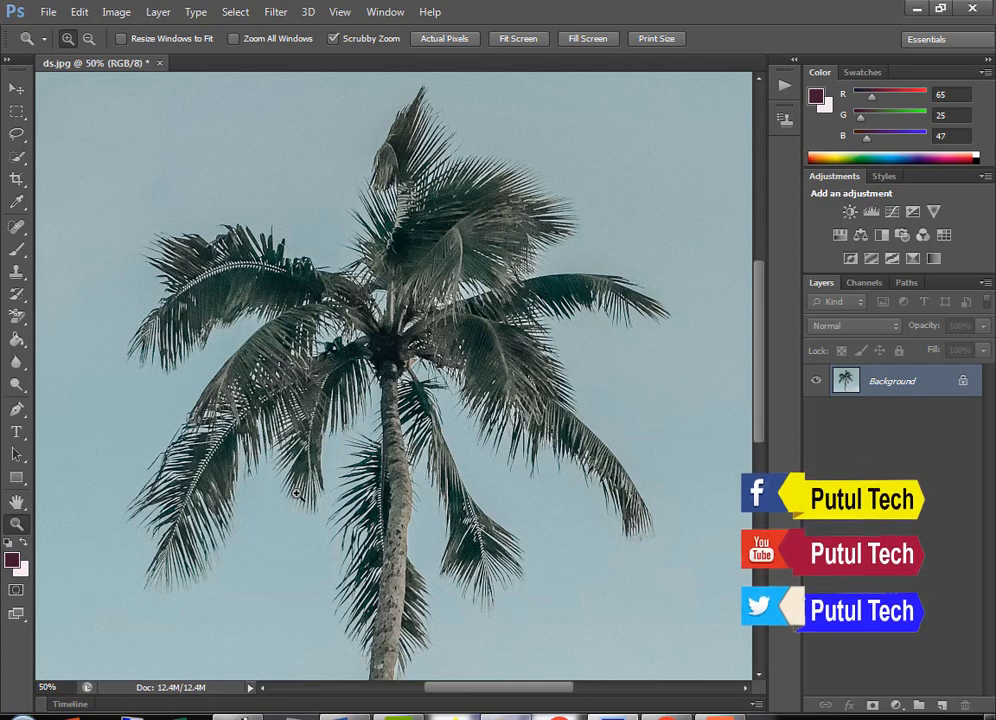
left_click(16, 320)
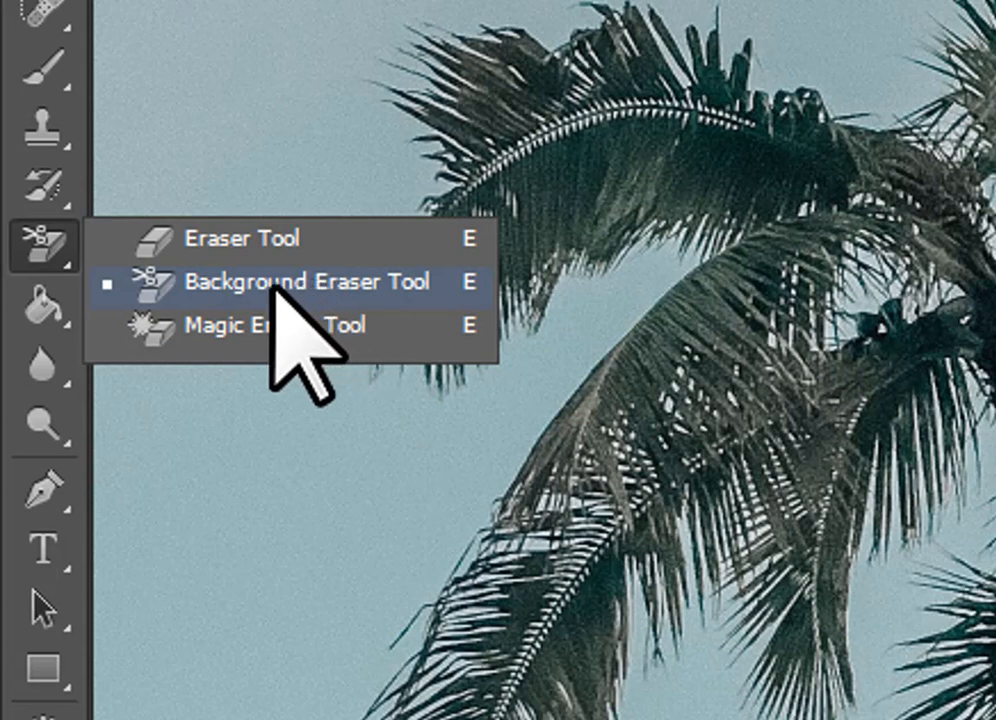
left_click(388, 284)
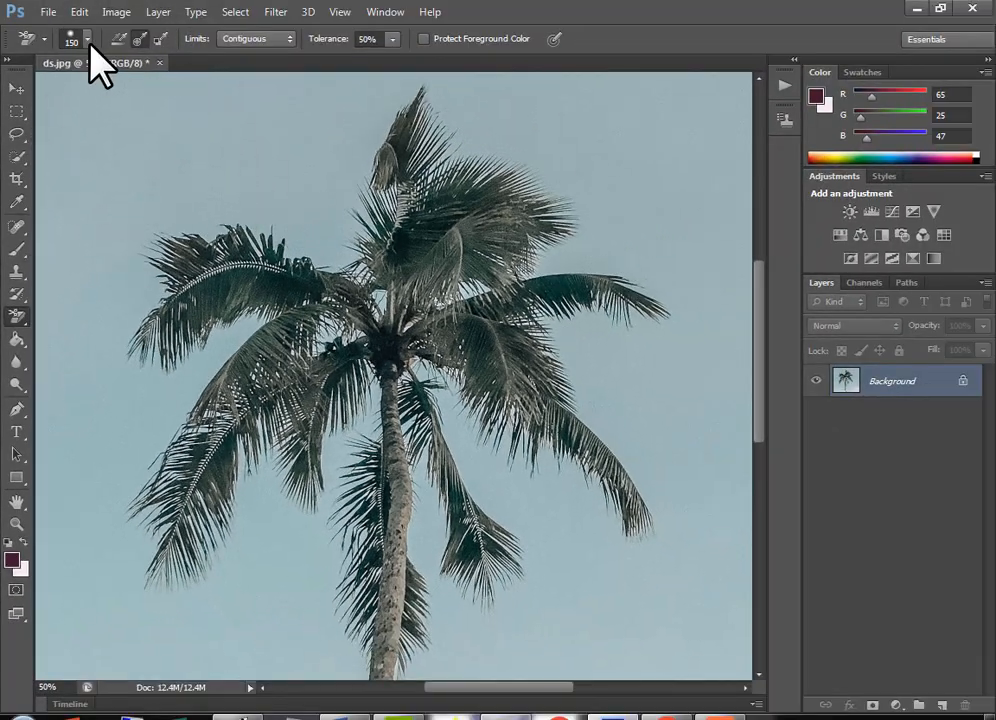
Step: Try several Background Eraser brush sizes and settle on 121 px
left_click(88, 40)
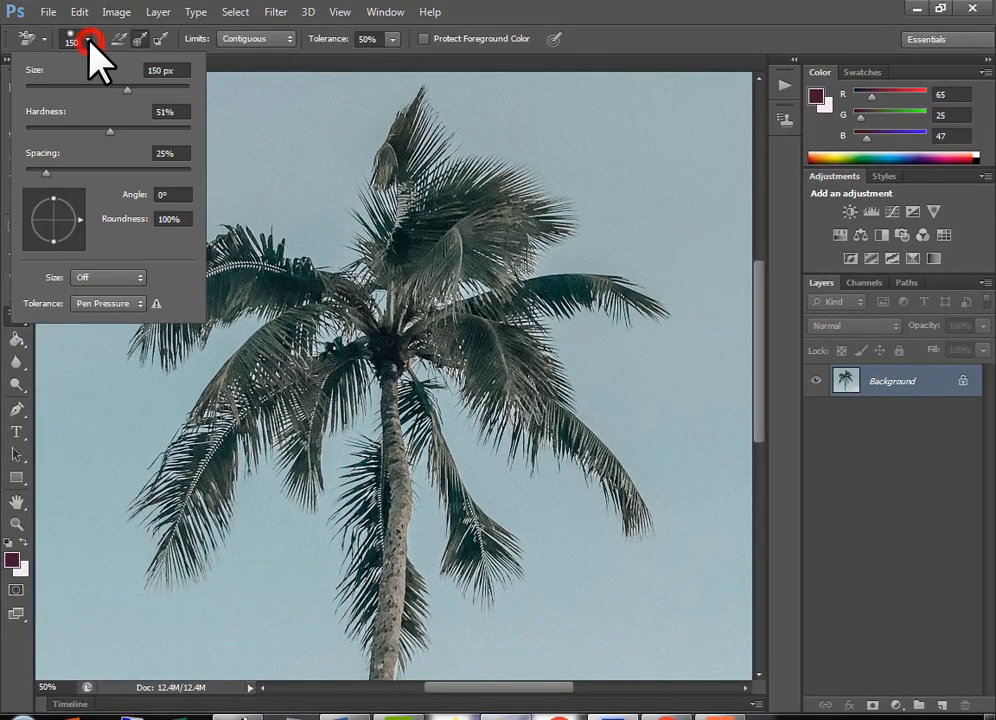
left_click(150, 87)
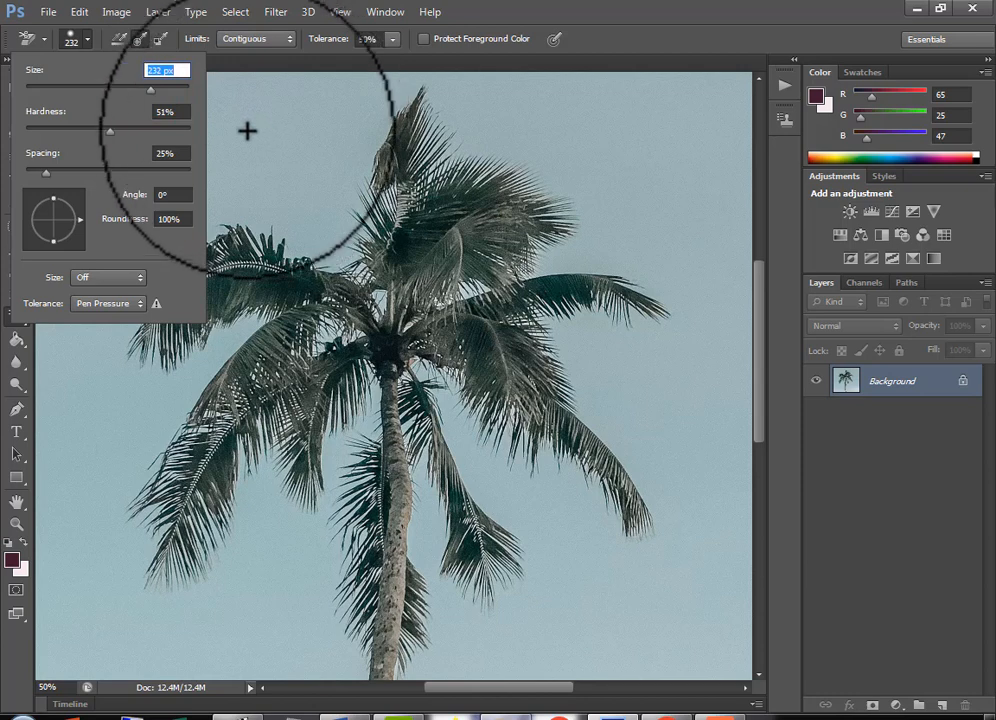
left_click(65, 88)
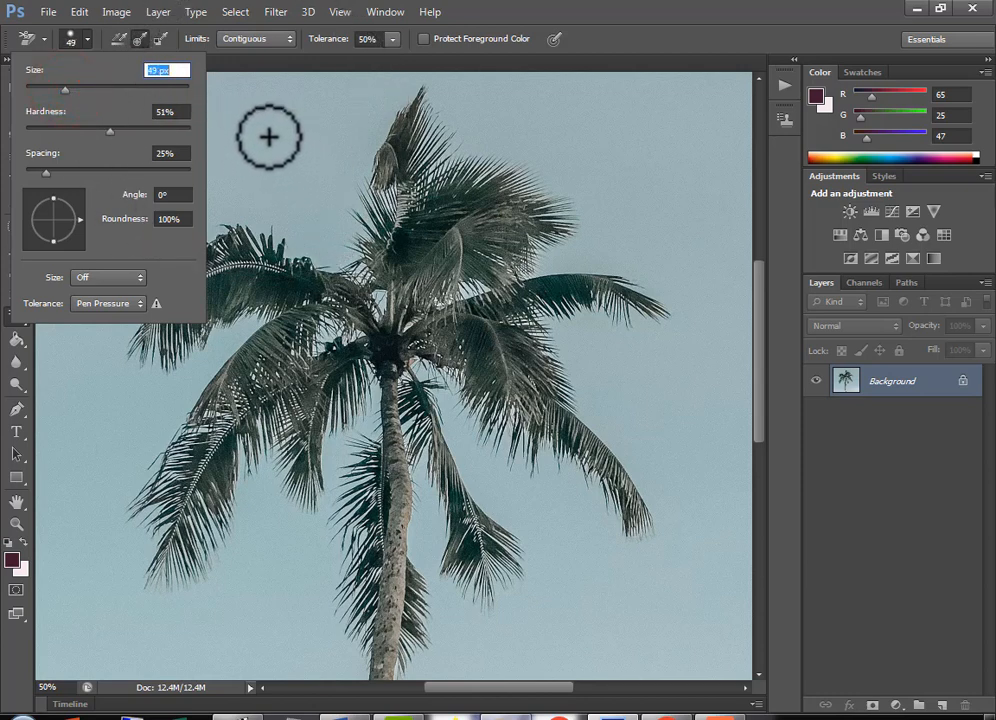
left_click(165, 88)
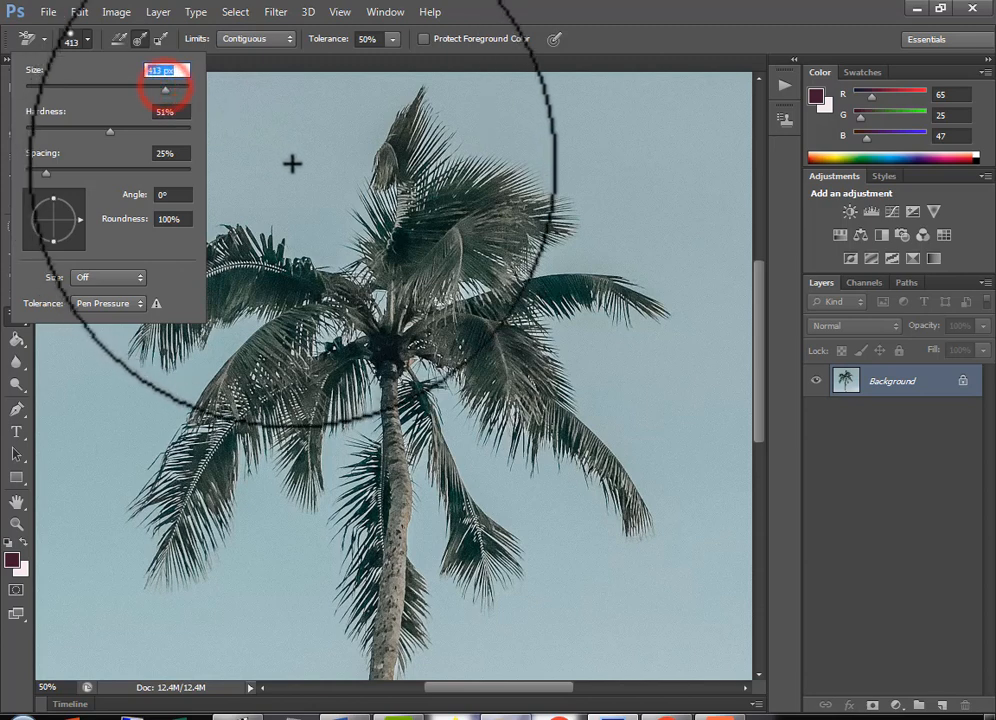
left_click(108, 89)
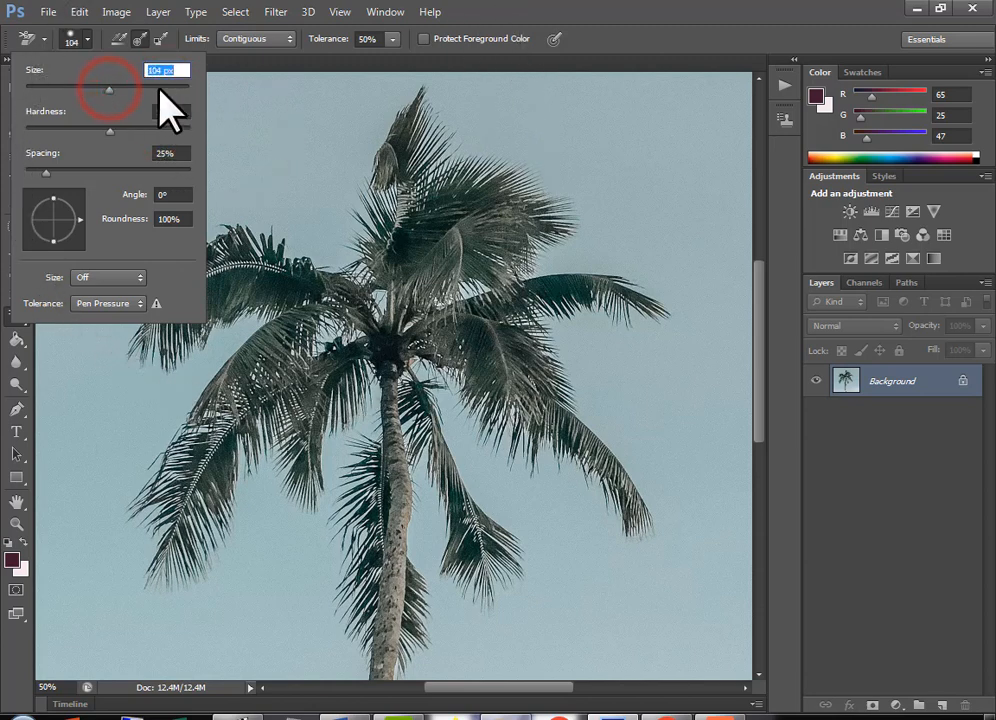
left_click(123, 87)
left_click(114, 86)
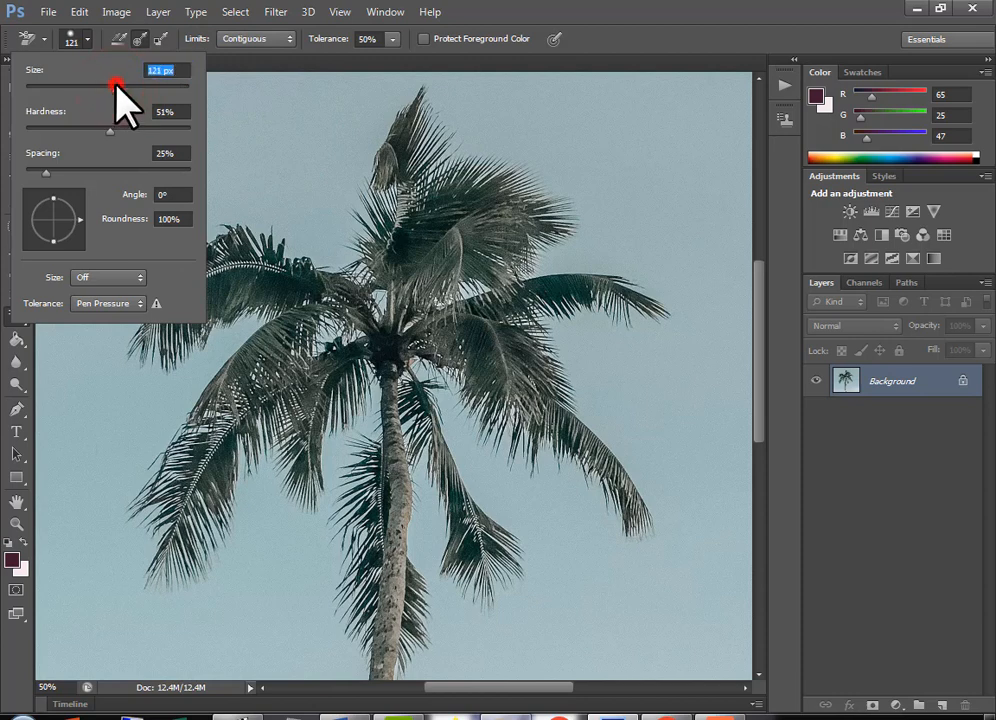
Step: Configure the Background Eraser with sampling set to Once, Contiguous limits and 51% tolerance
left_click(142, 39)
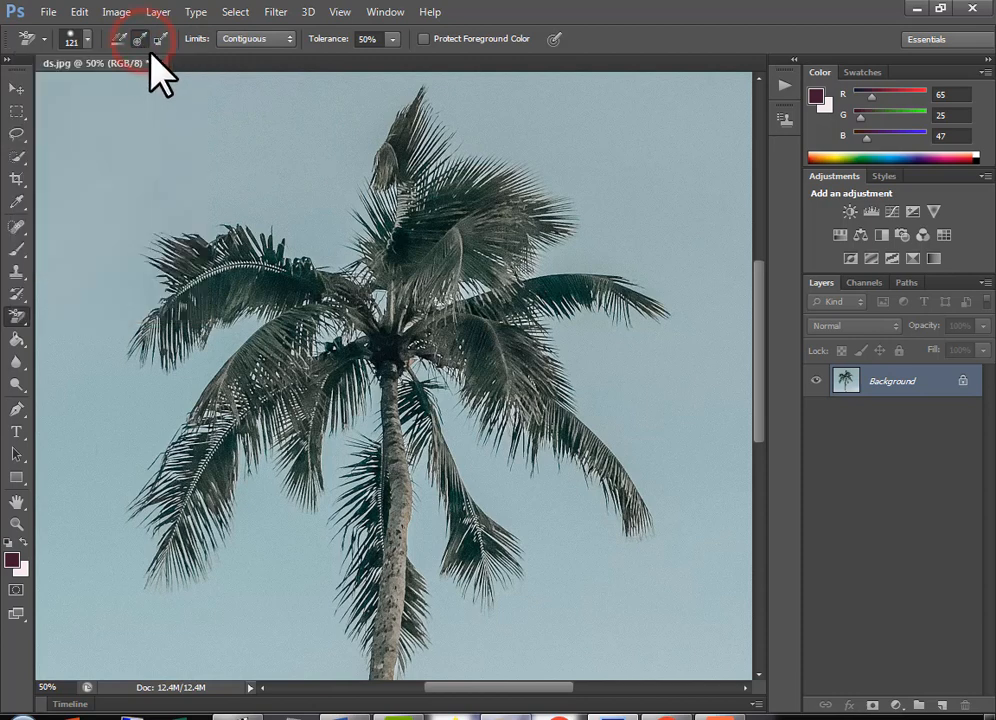
left_click(257, 40)
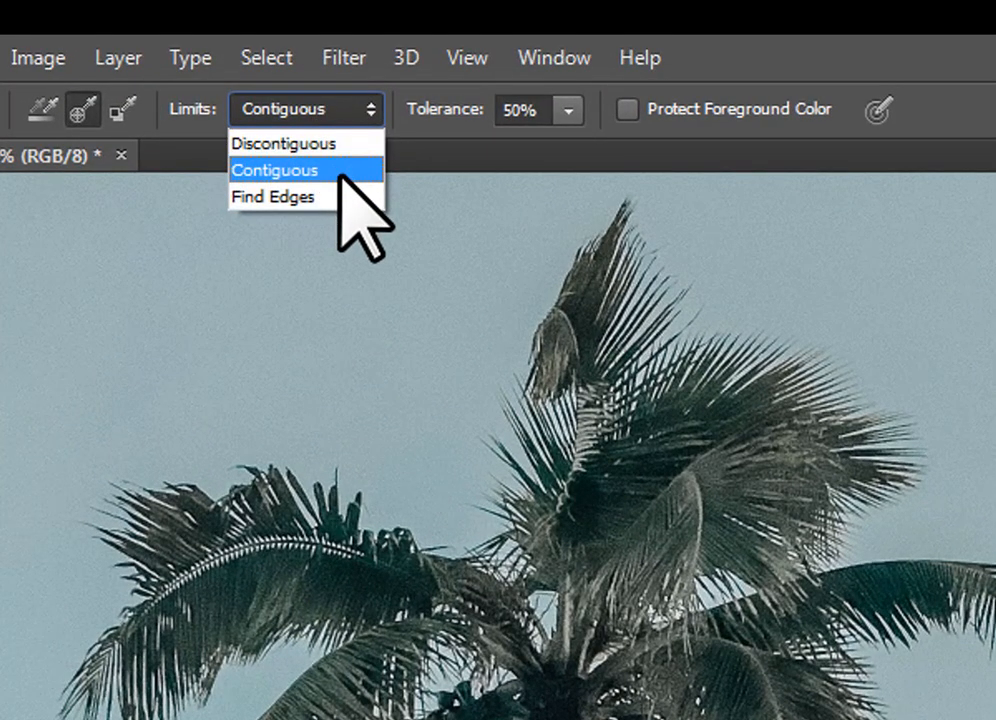
left_click(335, 170)
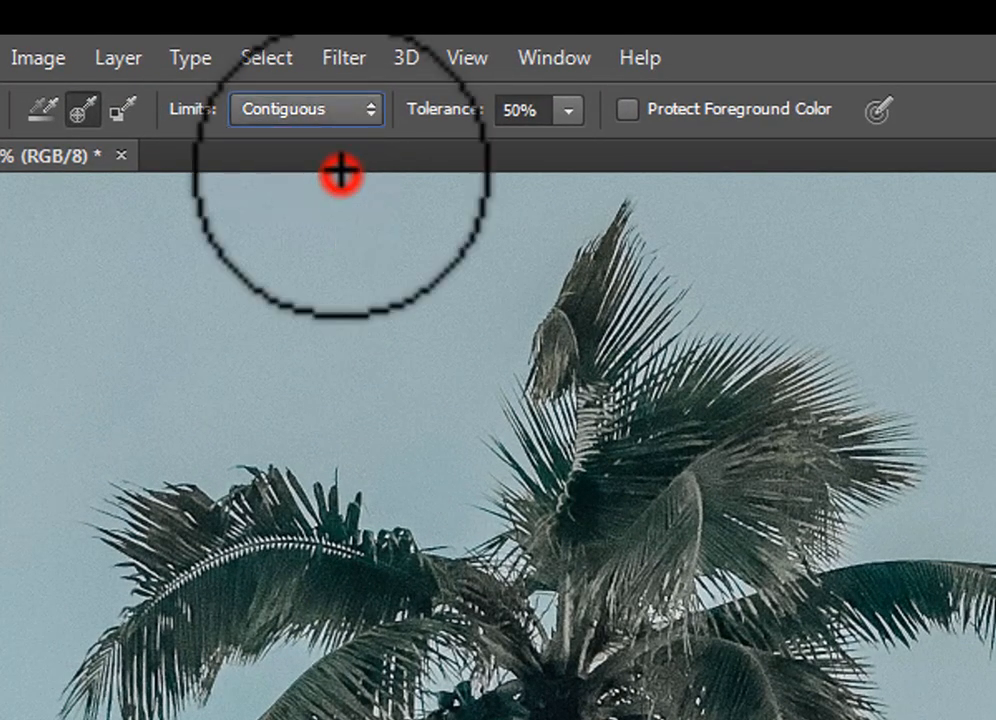
left_click(571, 118)
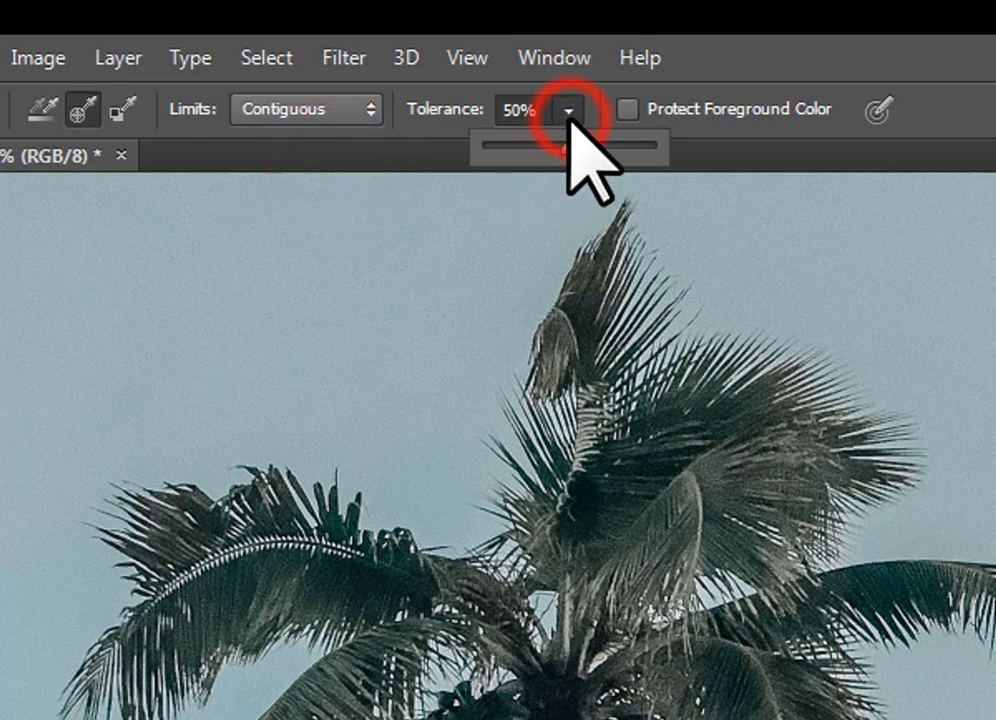
left_click_drag(570, 150, 555, 150)
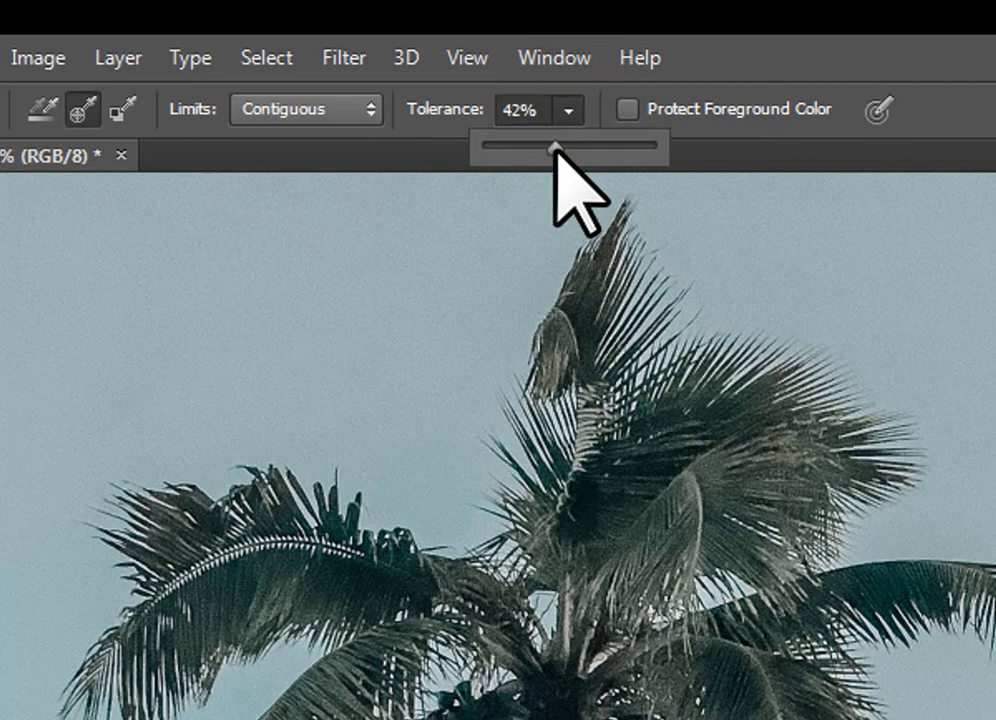
mouse_move(556, 150)
left_mouse_down()
mouse_move(578, 149)
mouse_move(560, 149)
mouse_move(568, 148)
left_mouse_up()
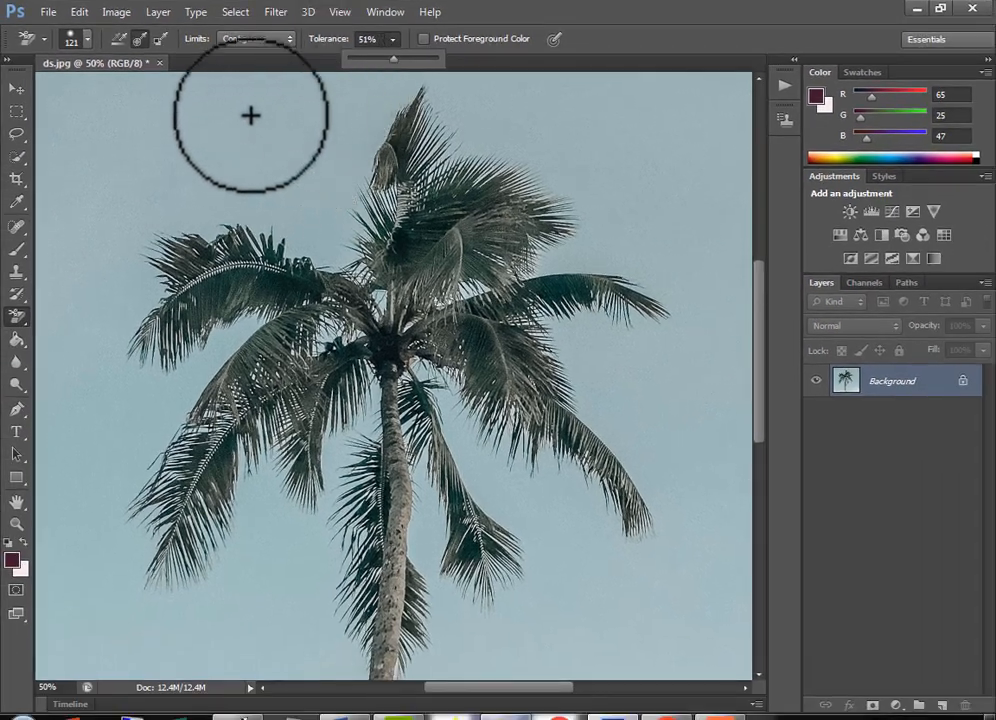
Step: Erase the sky around the palm's right-hand fronds and in a band below and to the left of the tree with the Background Eraser
left_click(17, 316)
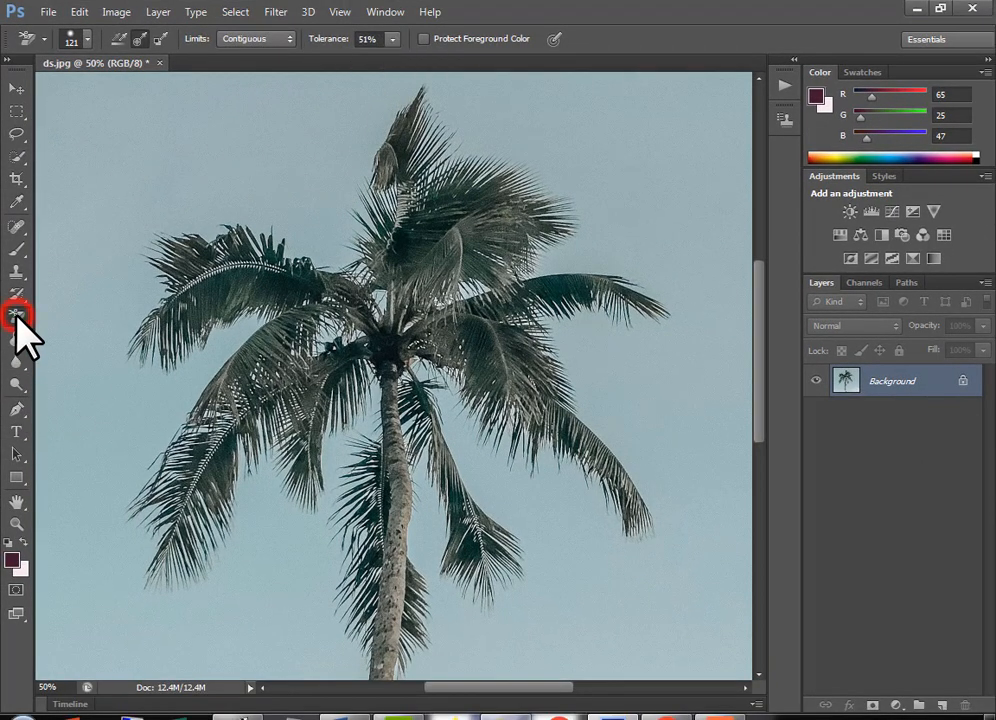
left_click_drag(18, 315, 116, 332)
left_click_drag(17, 316, 77, 323)
left_click(80, 331)
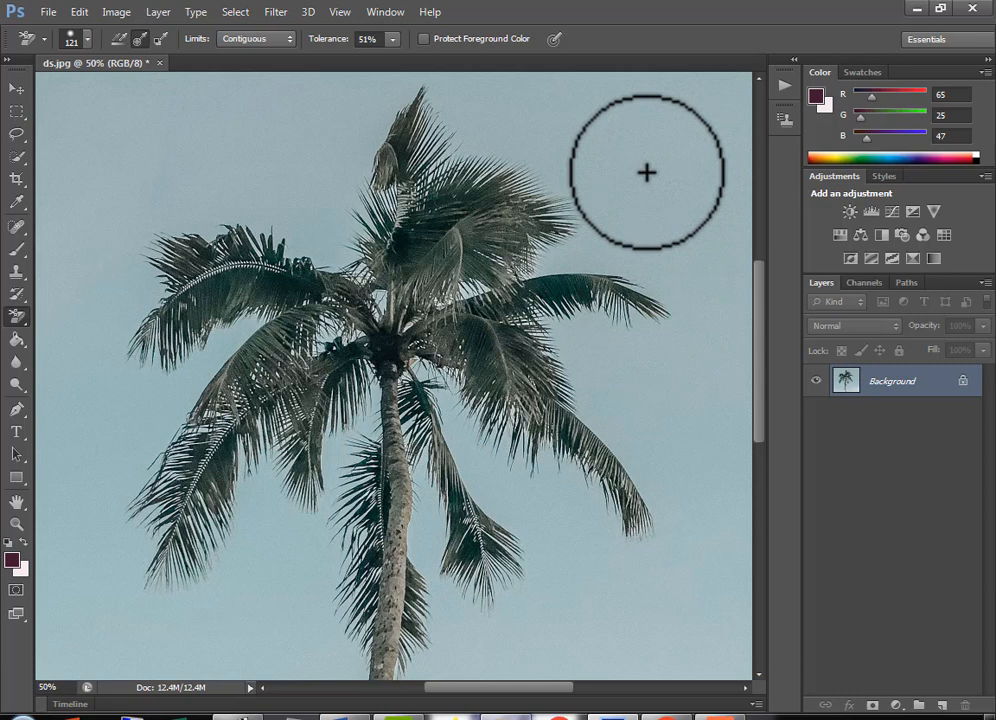
left_click_drag(647, 172, 657, 188)
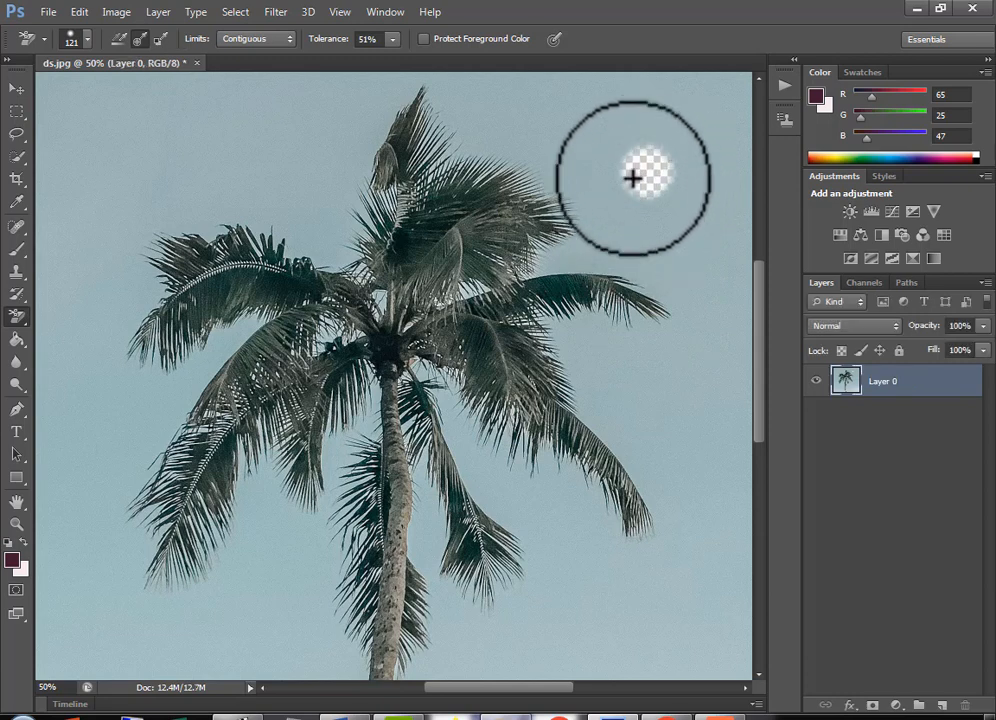
left_click(645, 181)
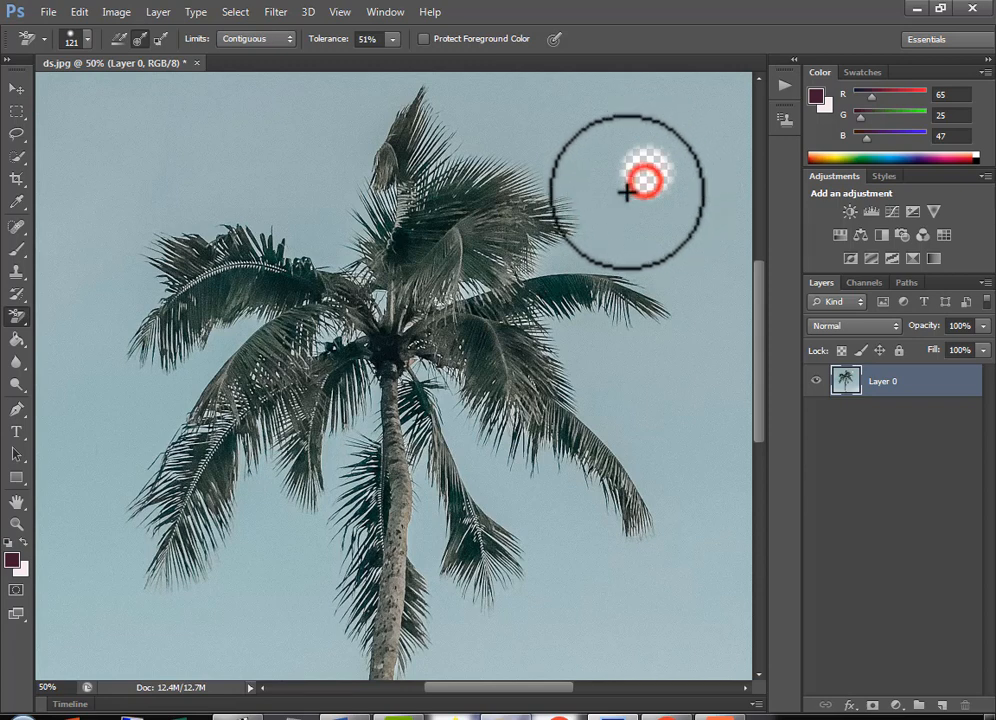
left_click(566, 258)
mouse_move(580, 258)
left_mouse_down()
mouse_move(647, 276)
mouse_move(677, 341)
mouse_move(601, 331)
left_mouse_up()
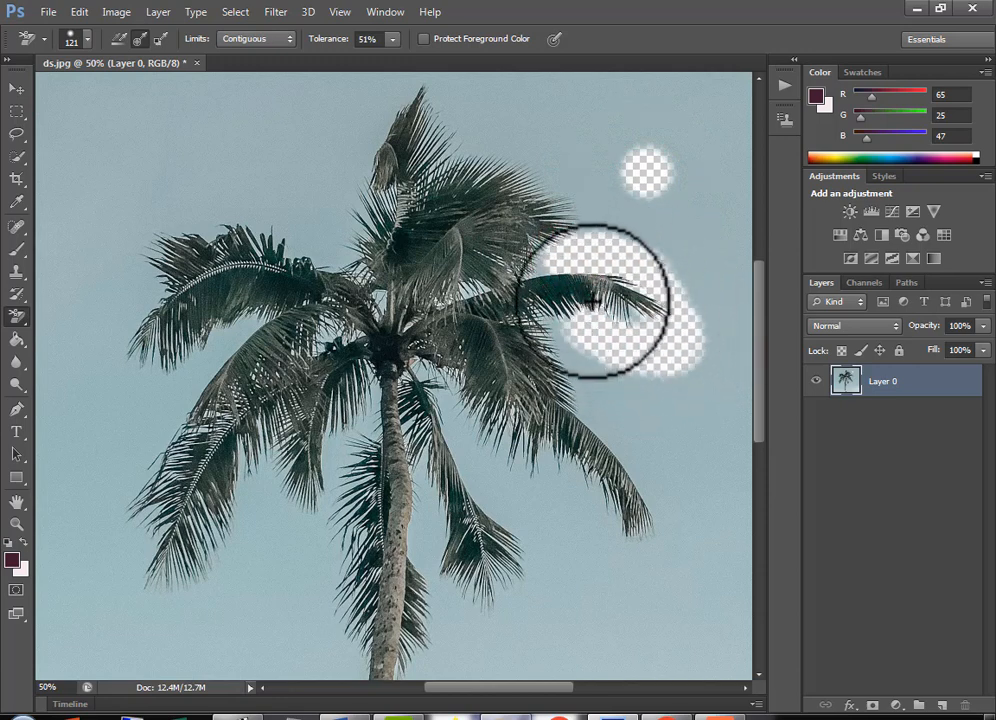
mouse_move(570, 392)
left_mouse_down()
mouse_move(628, 486)
mouse_move(643, 522)
mouse_move(637, 542)
mouse_move(557, 395)
mouse_move(510, 350)
mouse_move(636, 494)
mouse_move(645, 430)
mouse_move(563, 373)
mouse_move(552, 290)
mouse_move(660, 424)
mouse_move(683, 481)
mouse_move(739, 158)
mouse_move(772, 262)
mouse_move(792, 469)
mouse_move(746, 604)
mouse_move(715, 655)
mouse_move(553, 689)
mouse_move(344, 670)
mouse_move(117, 595)
mouse_move(192, 312)
mouse_move(279, 226)
mouse_move(393, 203)
mouse_move(144, 274)
mouse_move(160, 337)
mouse_move(152, 381)
mouse_move(265, 245)
mouse_move(205, 263)
mouse_move(185, 253)
mouse_move(355, 287)
mouse_move(418, 330)
left_mouse_up()
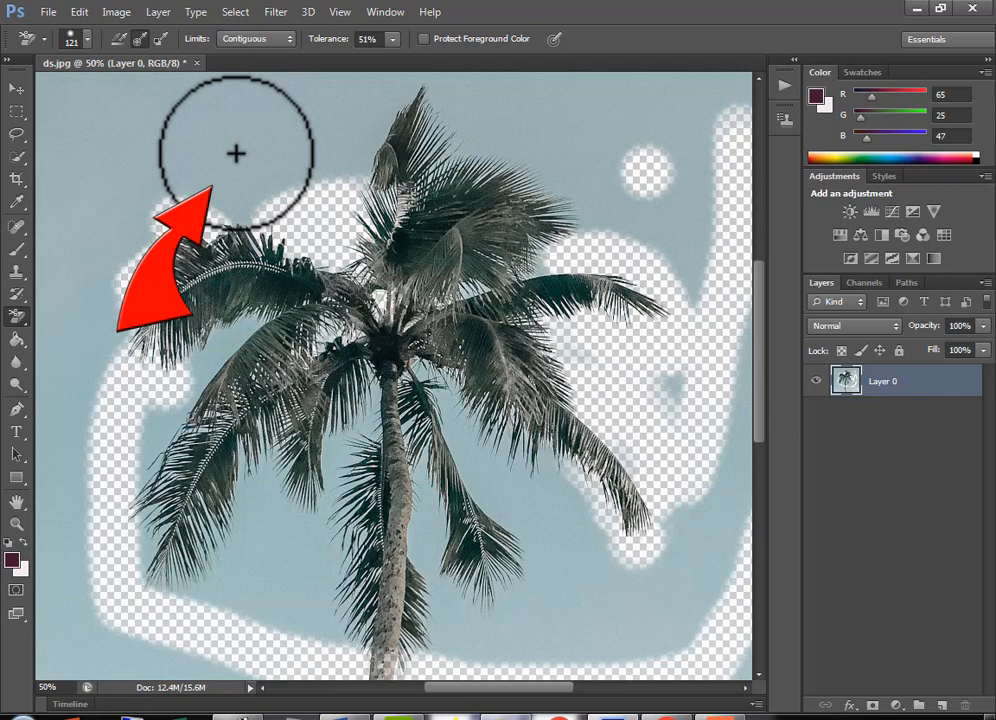
Step: Erase more sky above and below the palm's upper-left frond, sampling the blue background each time
left_click(236, 153)
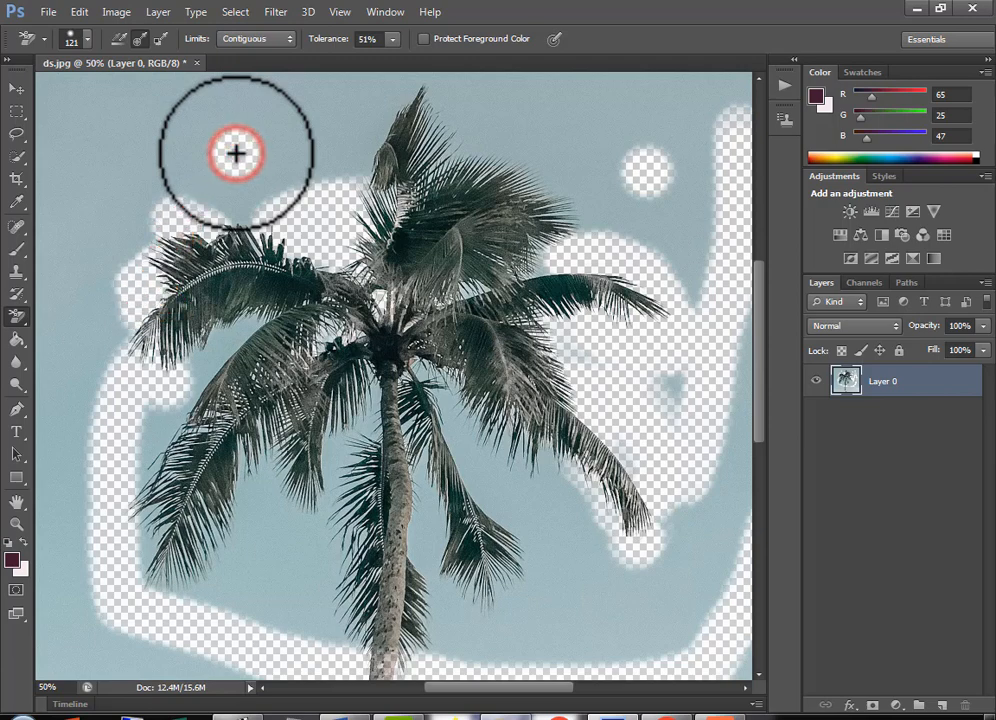
left_click(249, 260)
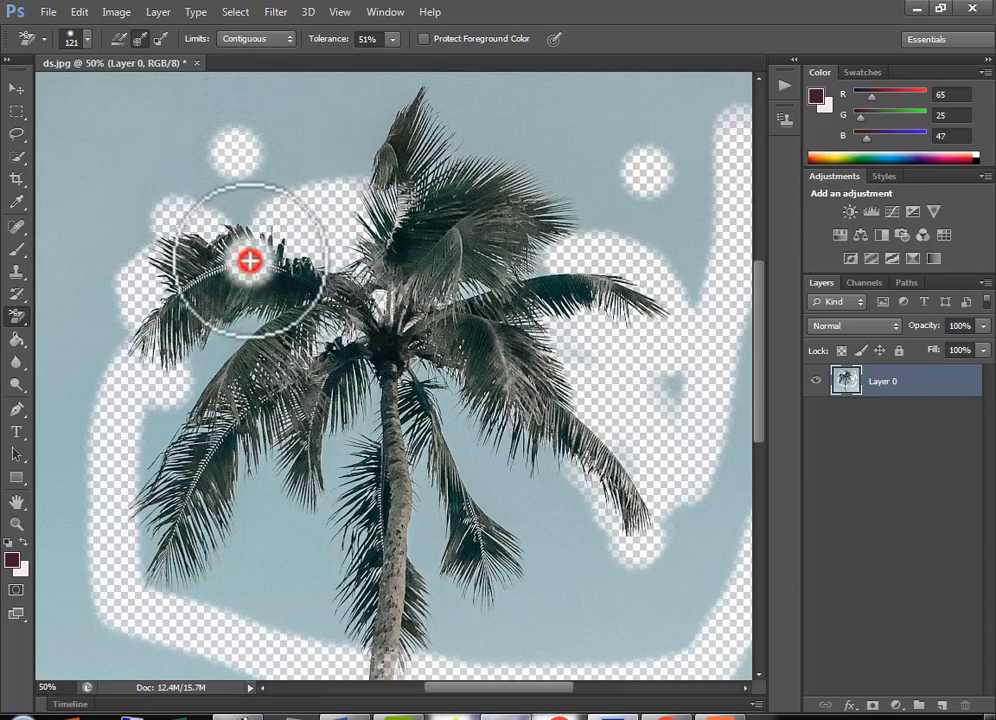
left_click(289, 176)
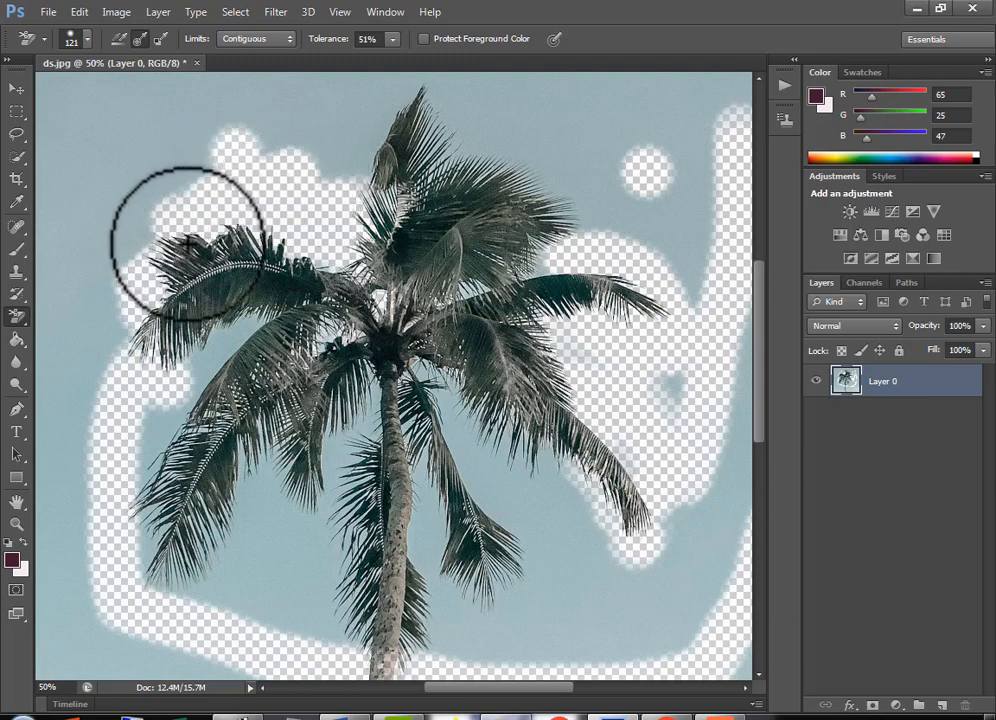
mouse_move(187, 242)
left_mouse_down()
mouse_move(134, 294)
mouse_move(142, 418)
mouse_move(284, 310)
mouse_move(234, 342)
mouse_move(190, 452)
left_mouse_up()
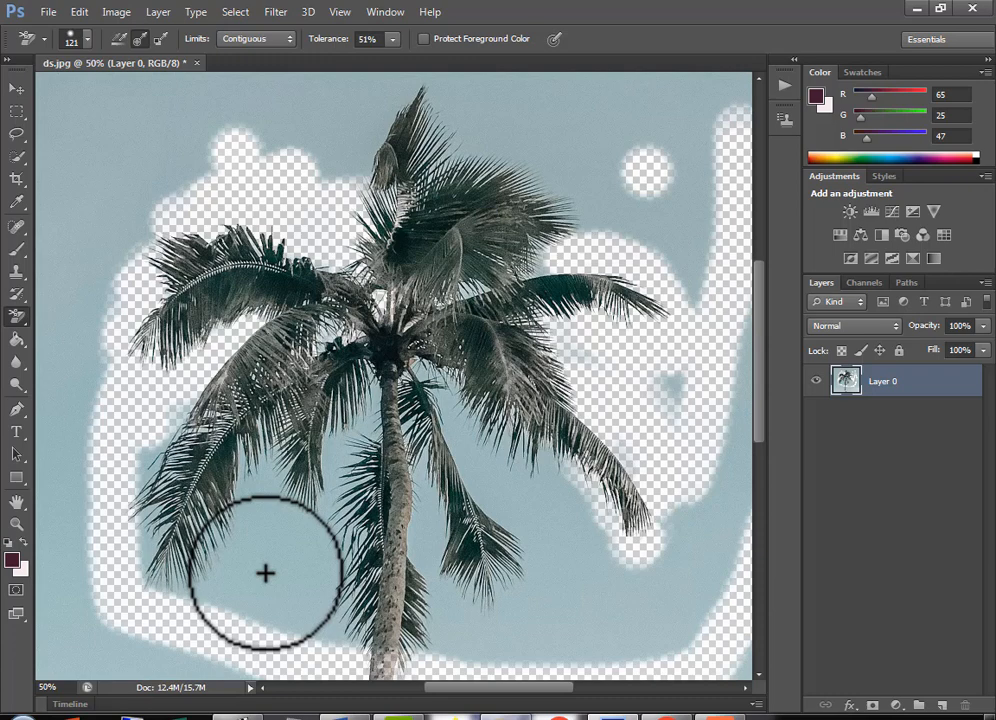
Step: Erase the sky between the lower fronds and across the rest of the image, enlarging the brush to 700 px
left_click_drag(265, 573, 276, 520)
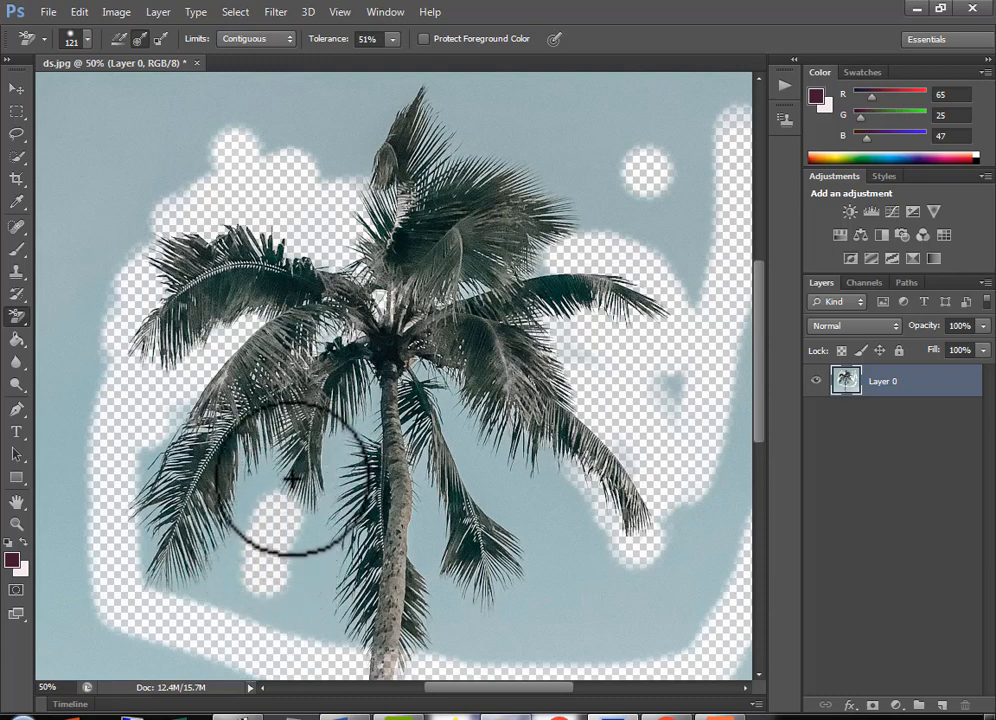
mouse_move(291, 478)
left_mouse_down()
mouse_move(282, 425)
mouse_move(251, 460)
mouse_move(207, 580)
mouse_move(227, 578)
mouse_move(198, 480)
mouse_move(244, 484)
mouse_move(222, 480)
left_mouse_up()
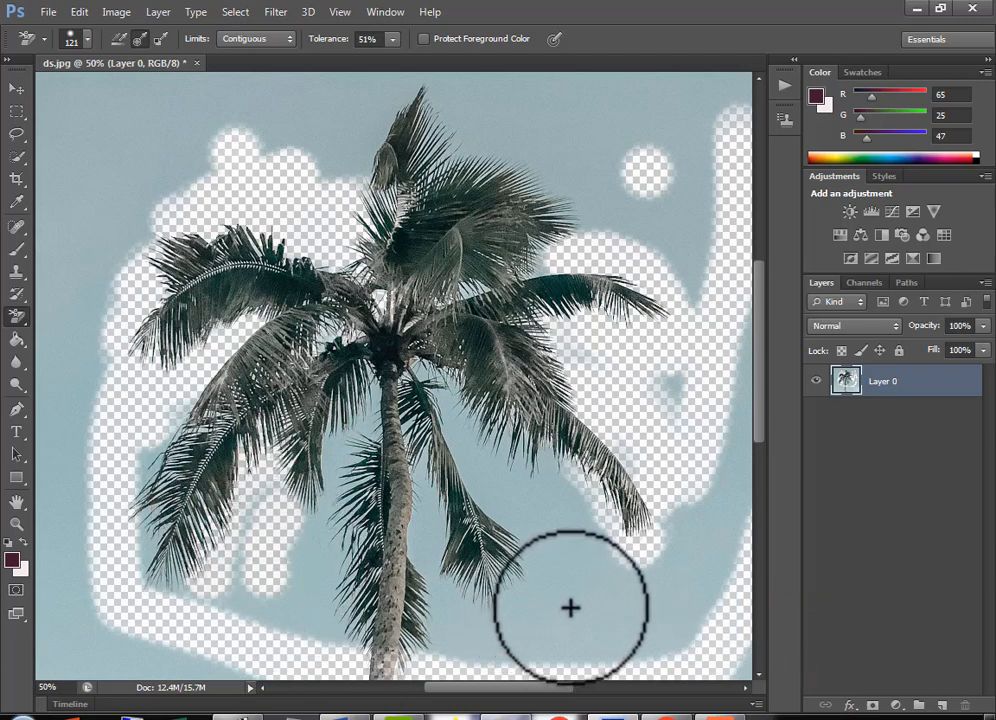
left_click(605, 576)
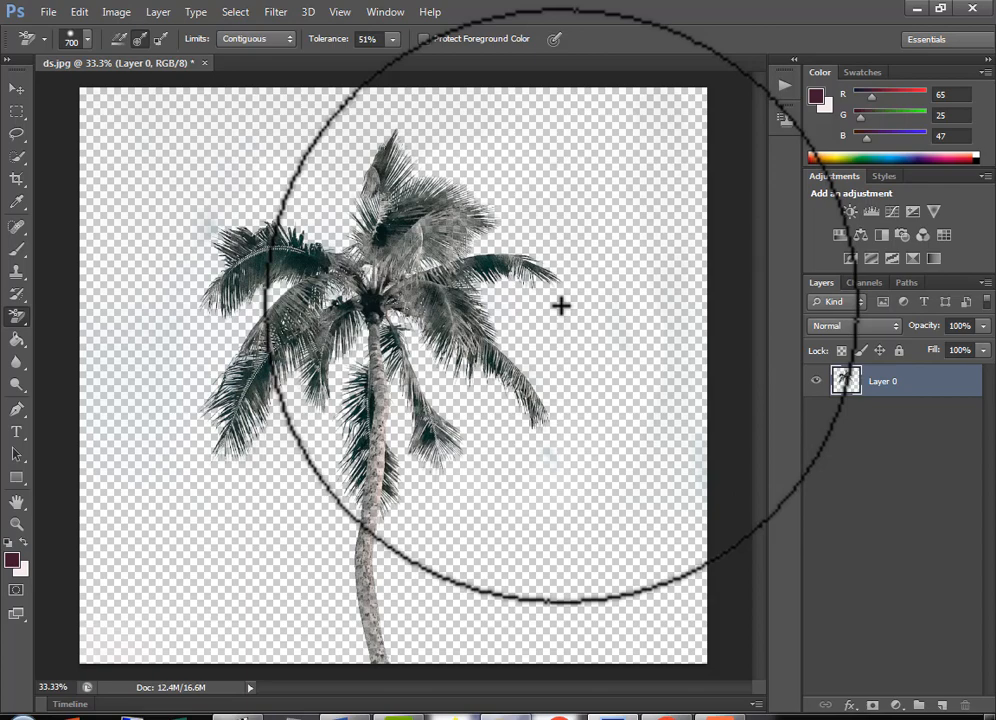
Step: Save a copy of the palm cutout to the Desktop as a PNG named 587, accepting the default PNG options
key("ctrl+shift+s")
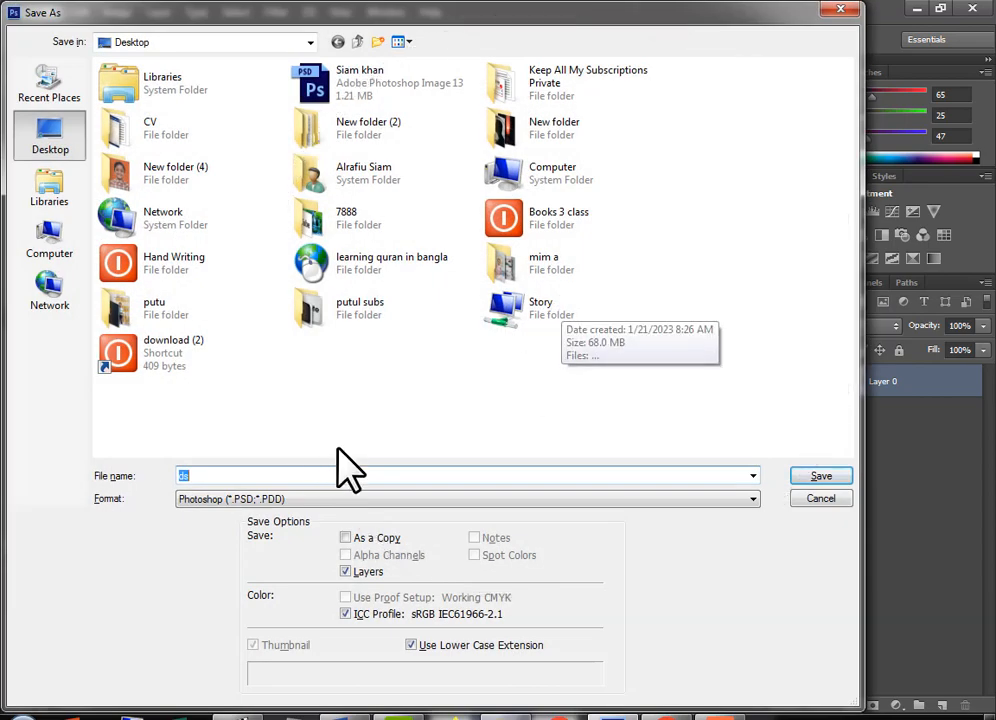
left_click(367, 498)
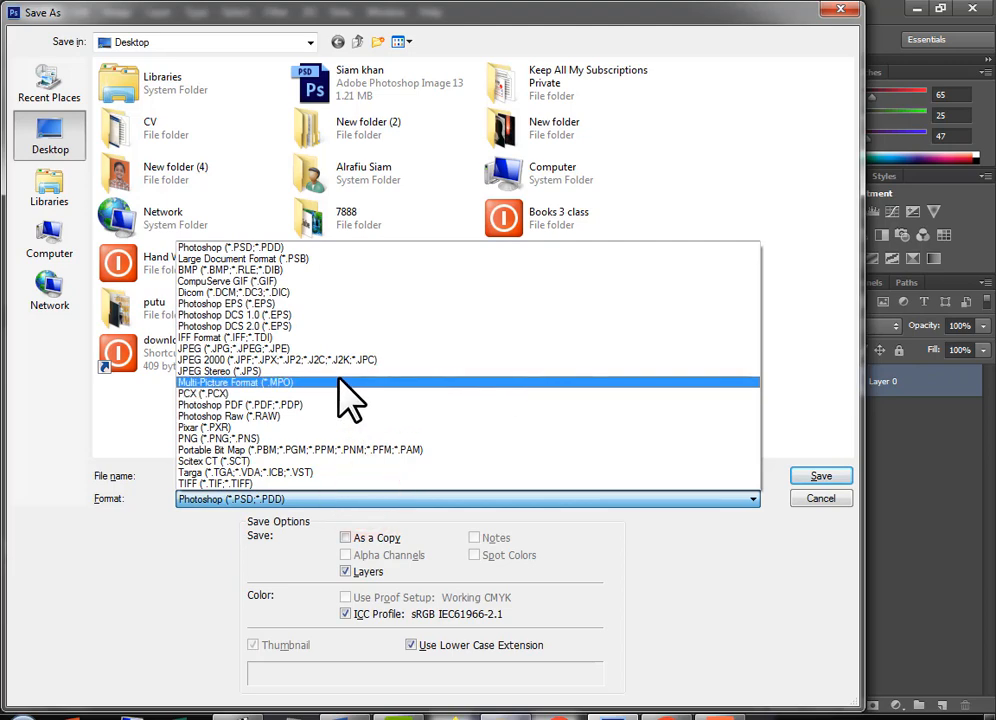
left_click(339, 438)
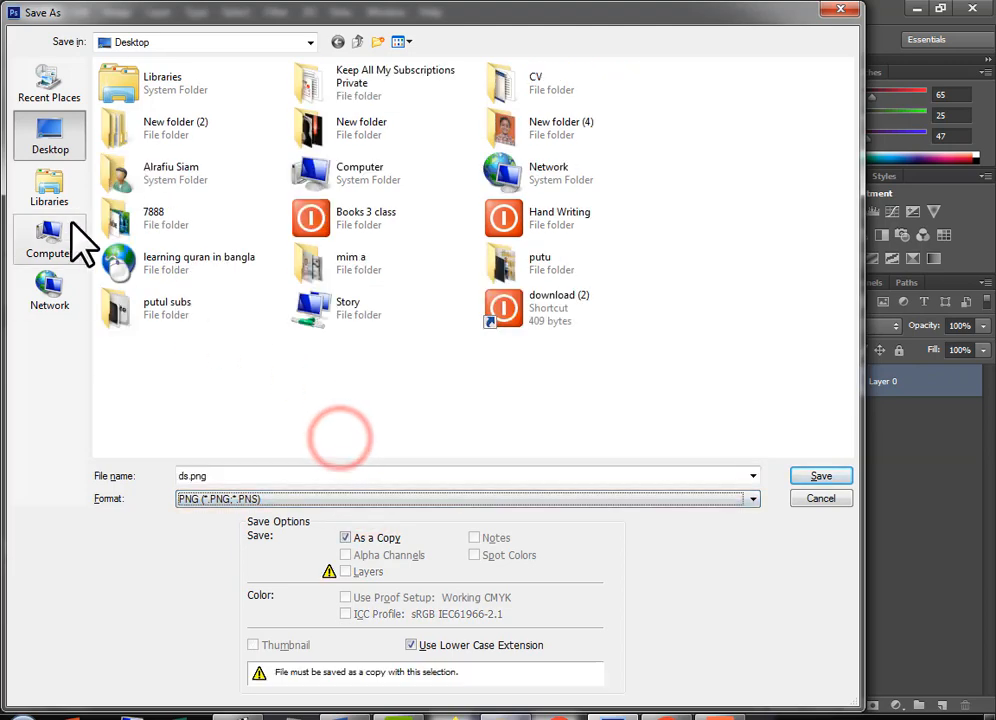
left_click(73, 150)
left_click(267, 475)
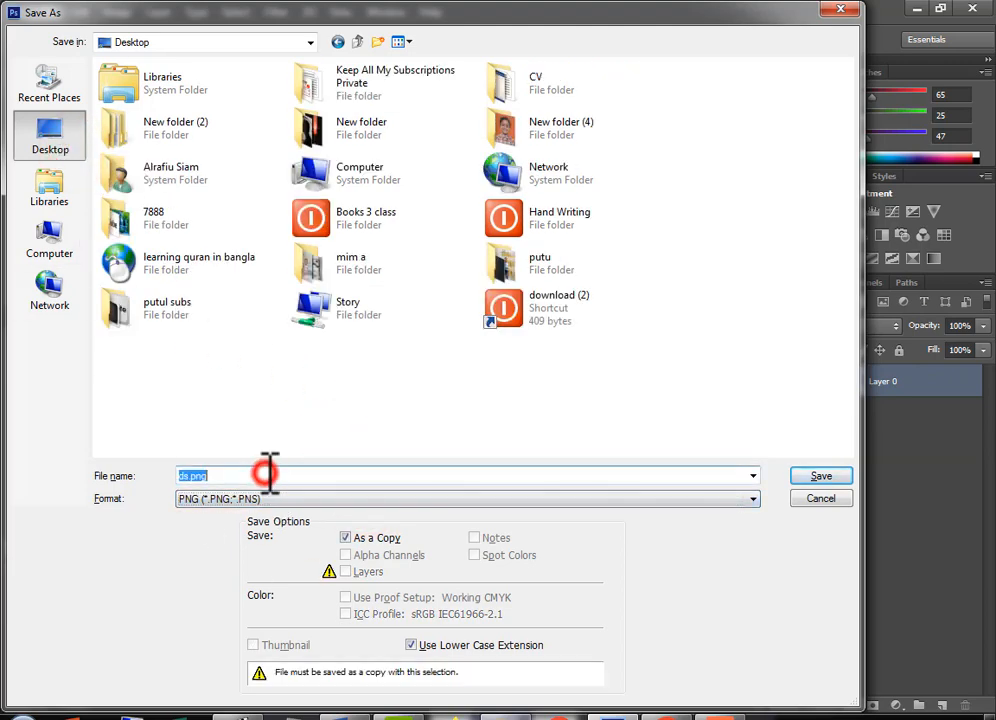
type("587")
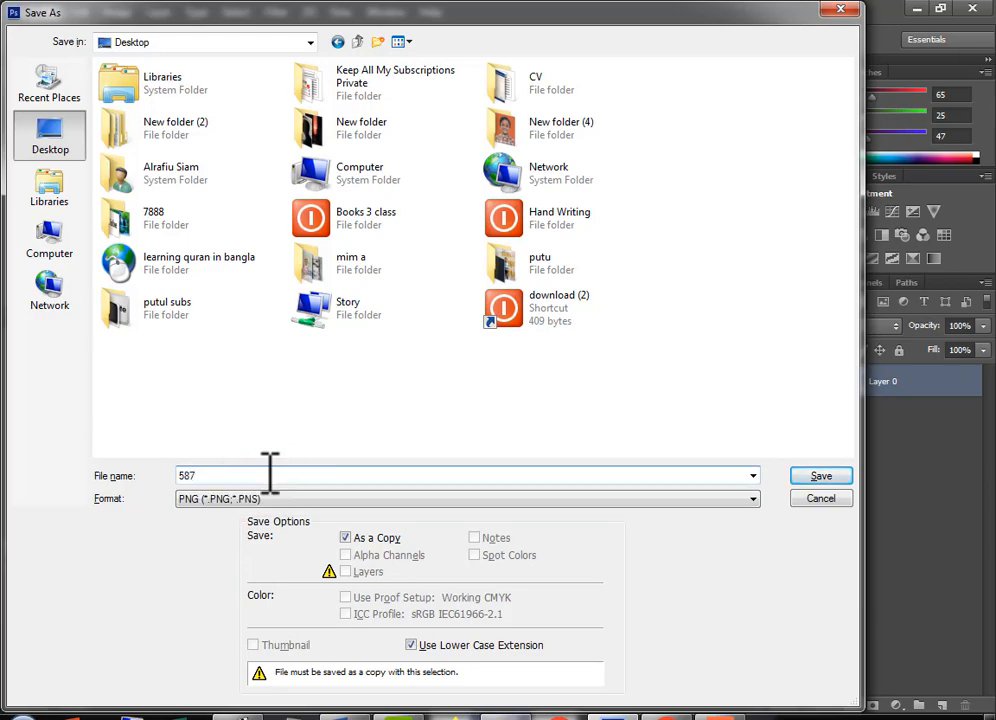
key("Return")
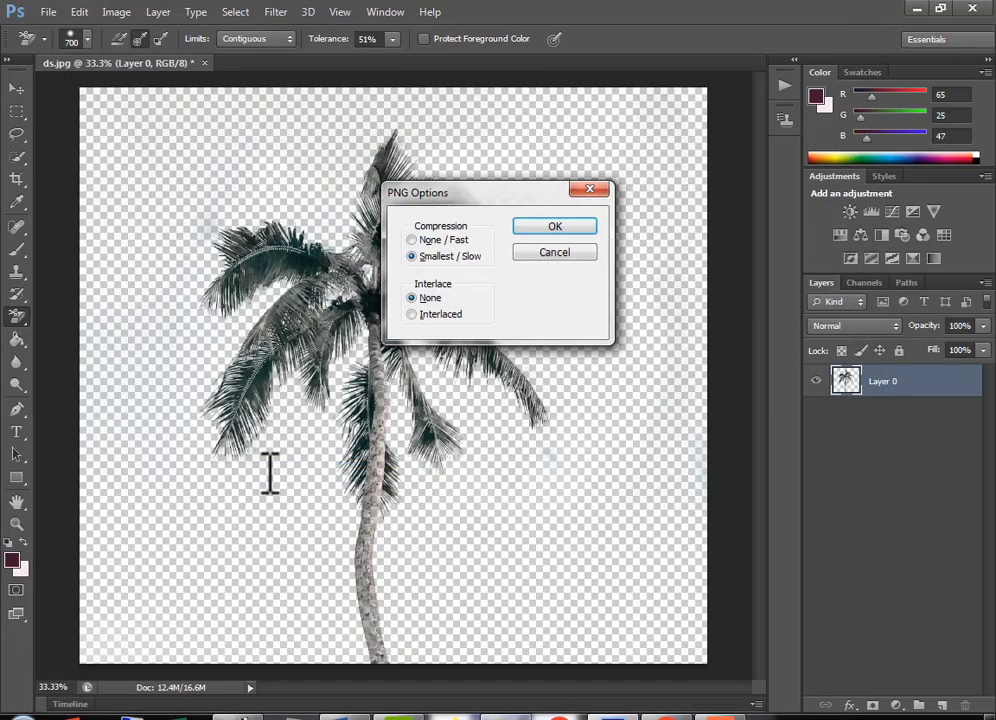
key("Return")
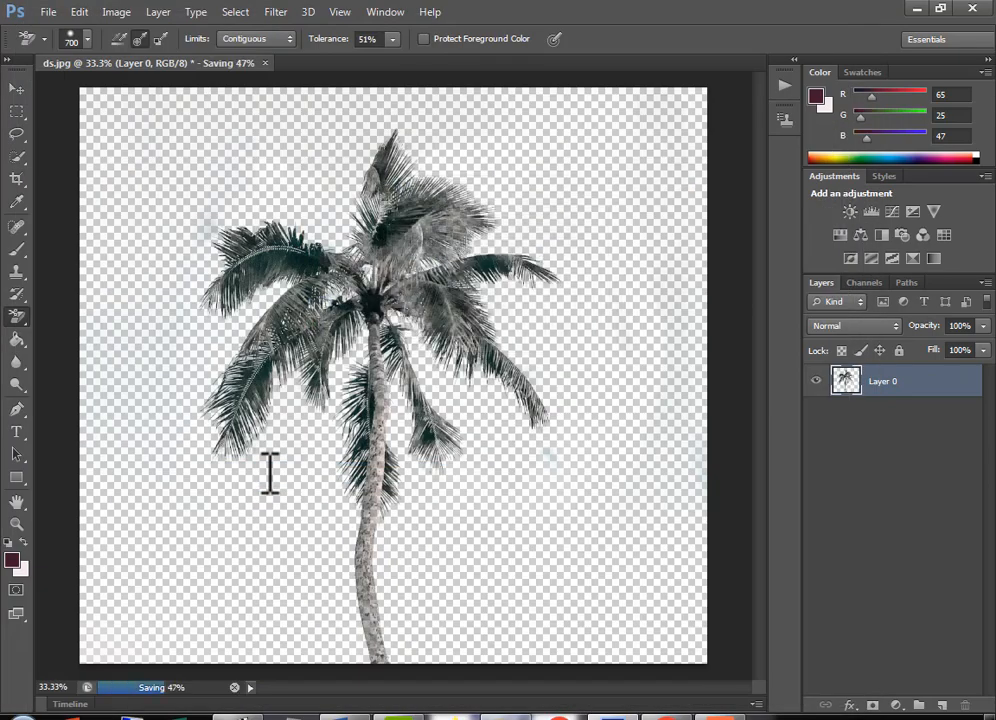
Step: Add a new layer beneath the palm layer and fill it with turquoise #0ef5bc using the Paint Bucket
left_click(941, 705)
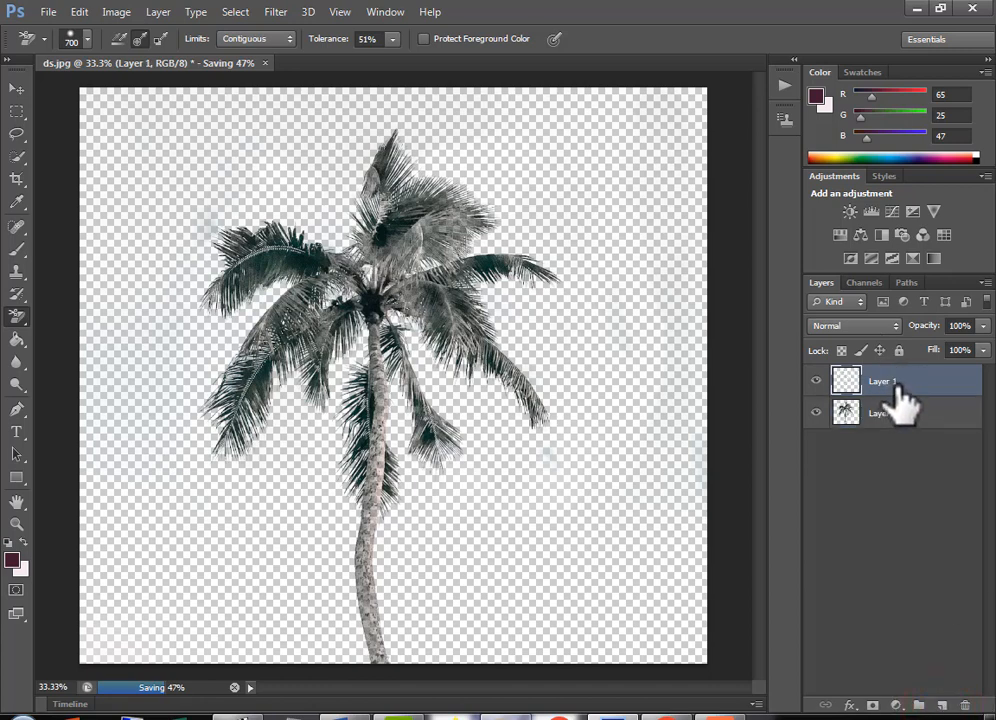
left_click_drag(900, 396, 930, 500)
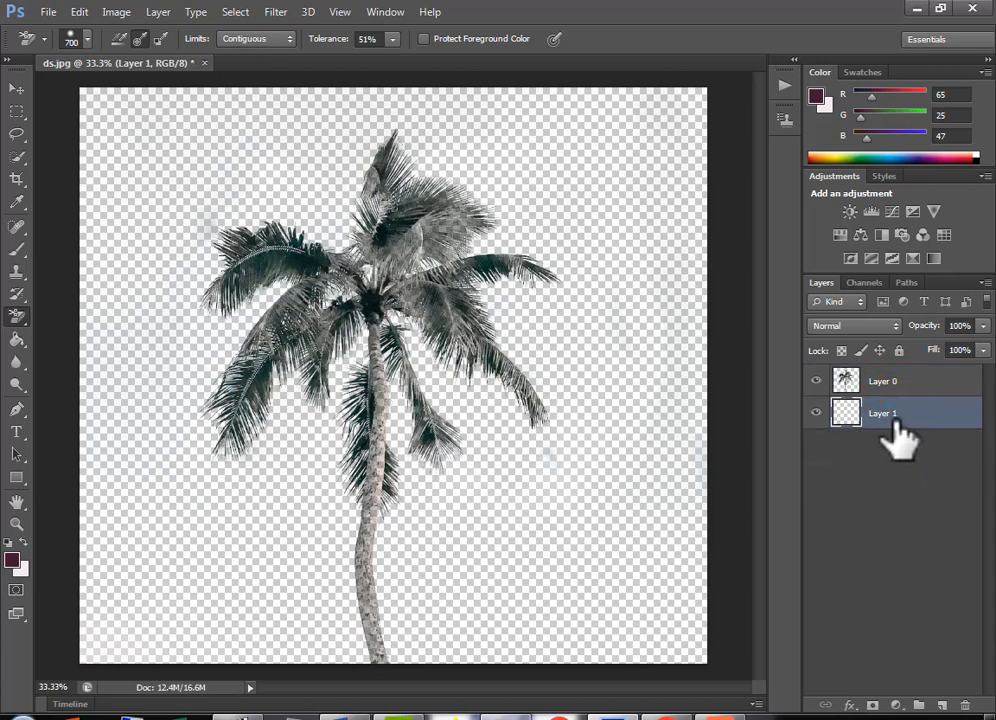
left_click(13, 561)
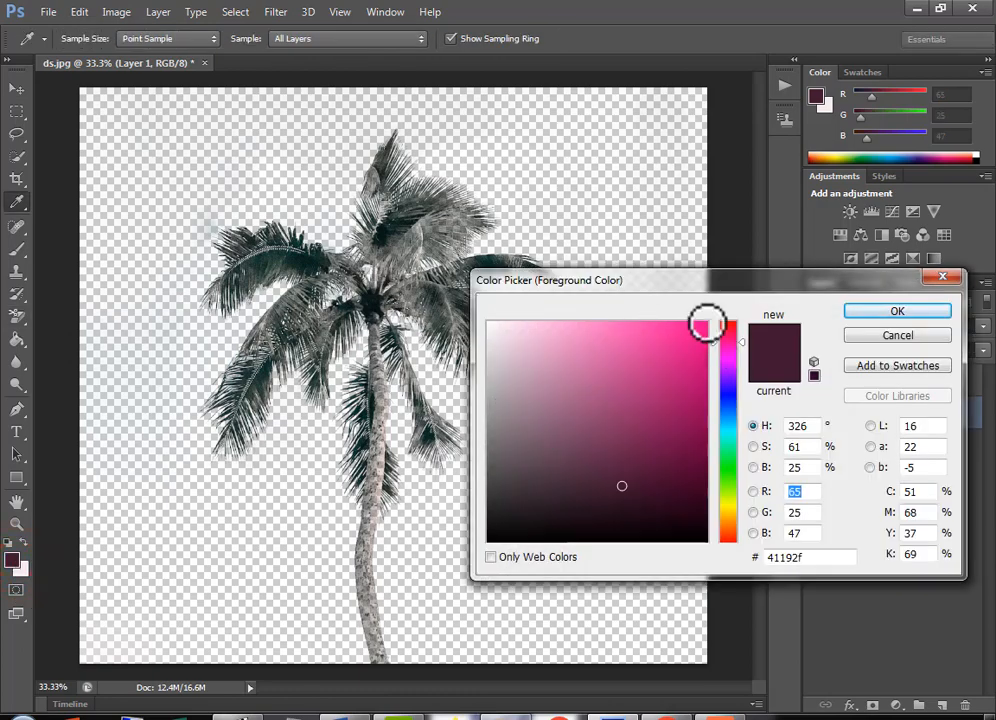
left_click(698, 327)
left_click(726, 440)
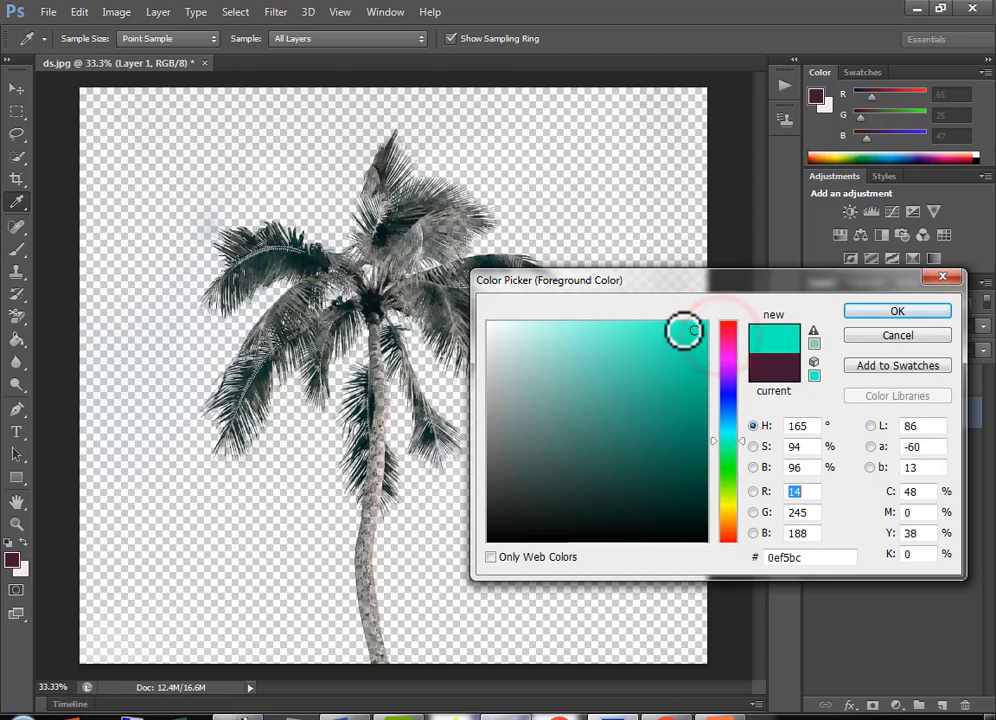
left_click(875, 312)
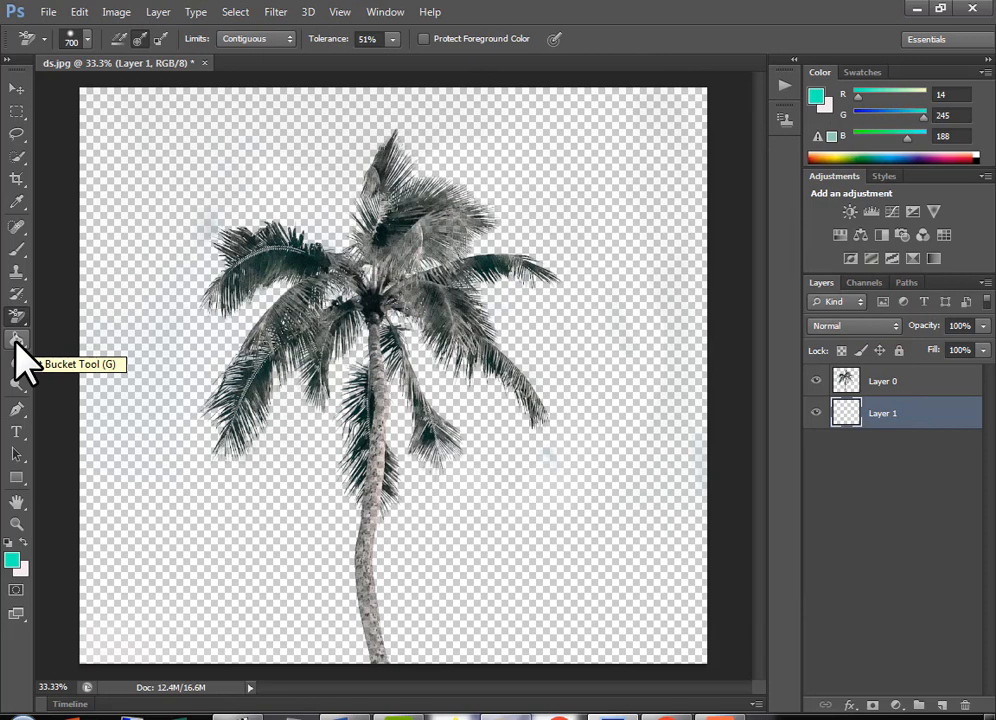
left_click(16, 340)
left_click(164, 478)
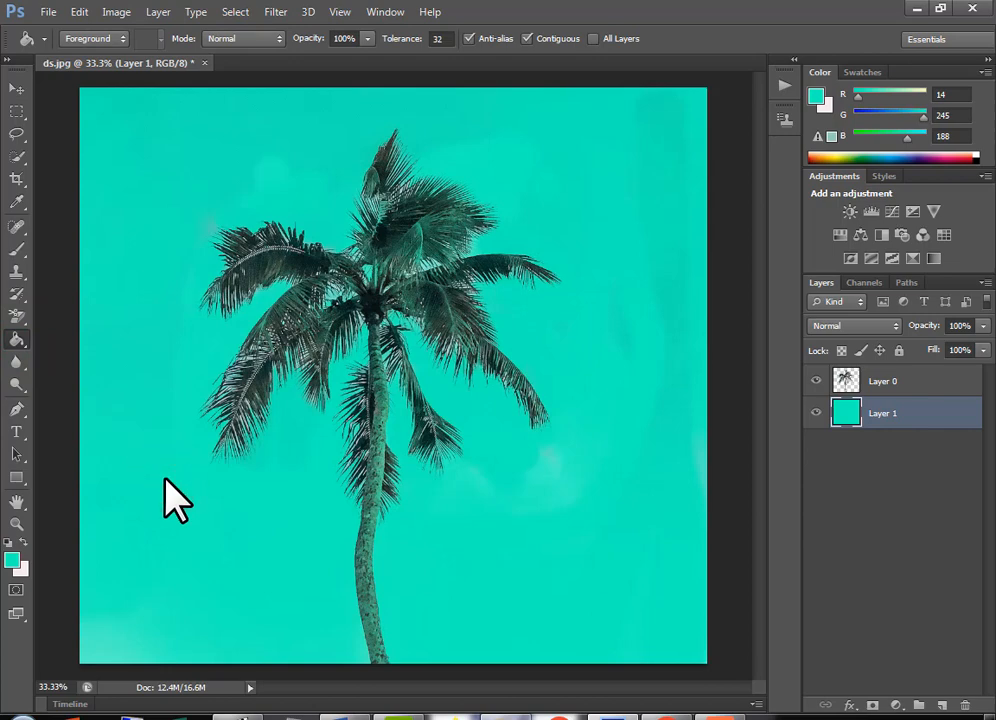
Step: Set the foreground color to yellow #f5f20e and refill the background layer with it using the Paint Bucket
left_click(12, 561)
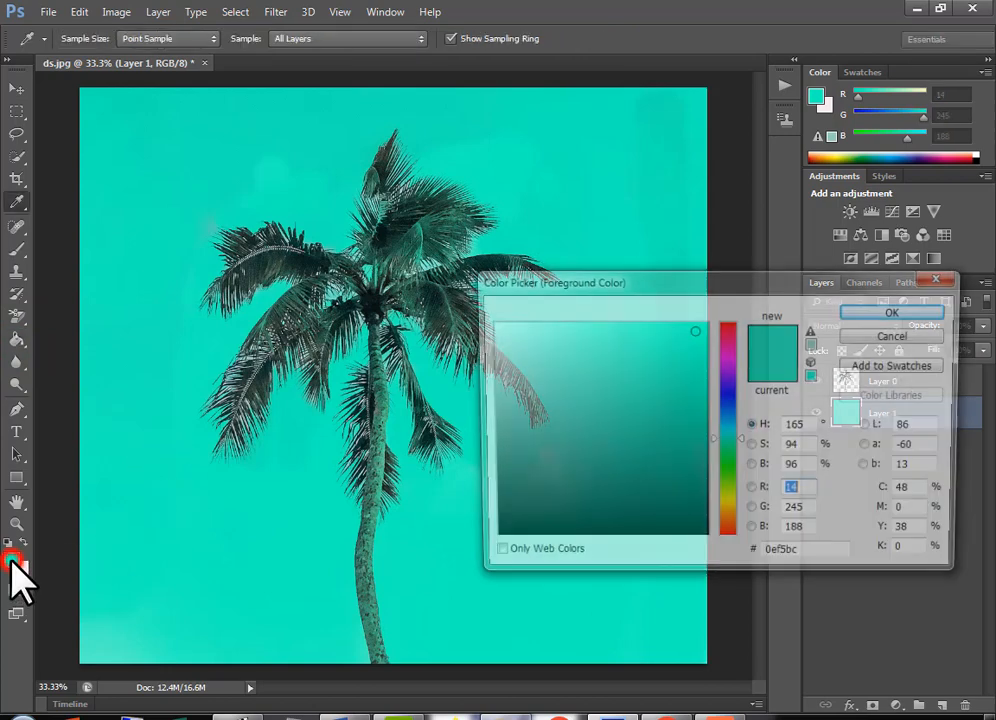
left_click(728, 506)
left_click(897, 312)
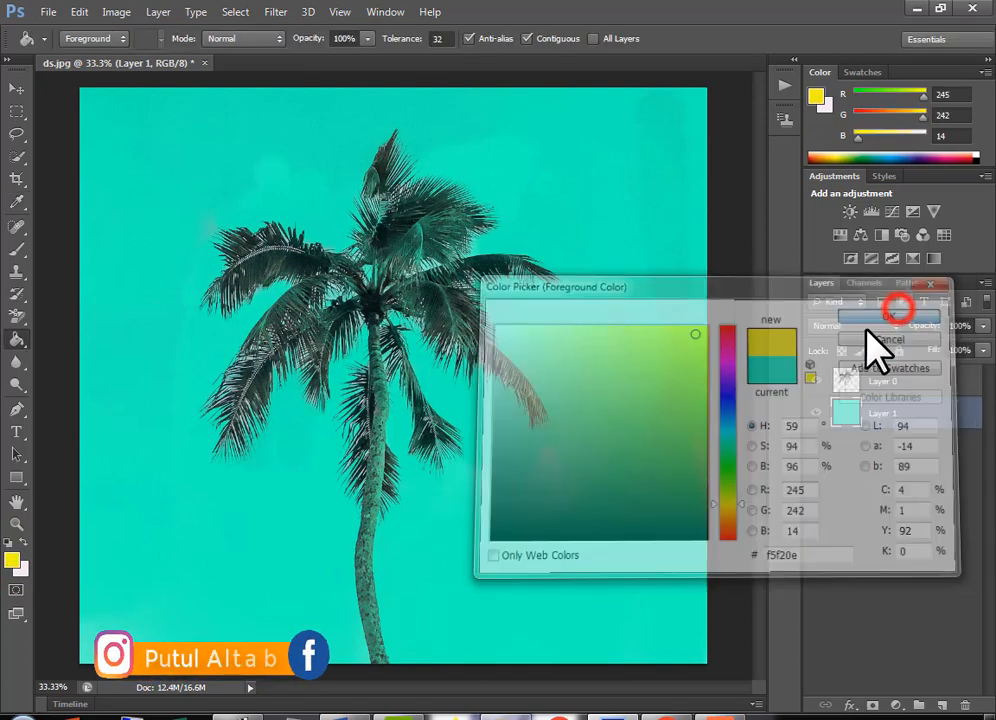
left_click(16, 340)
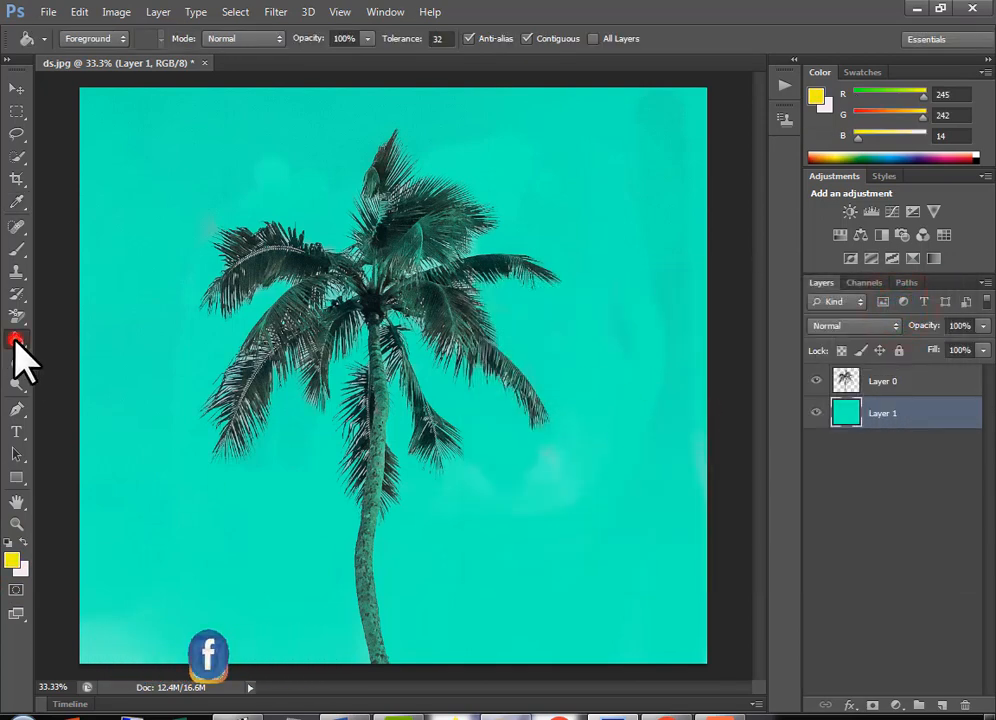
left_click(140, 335)
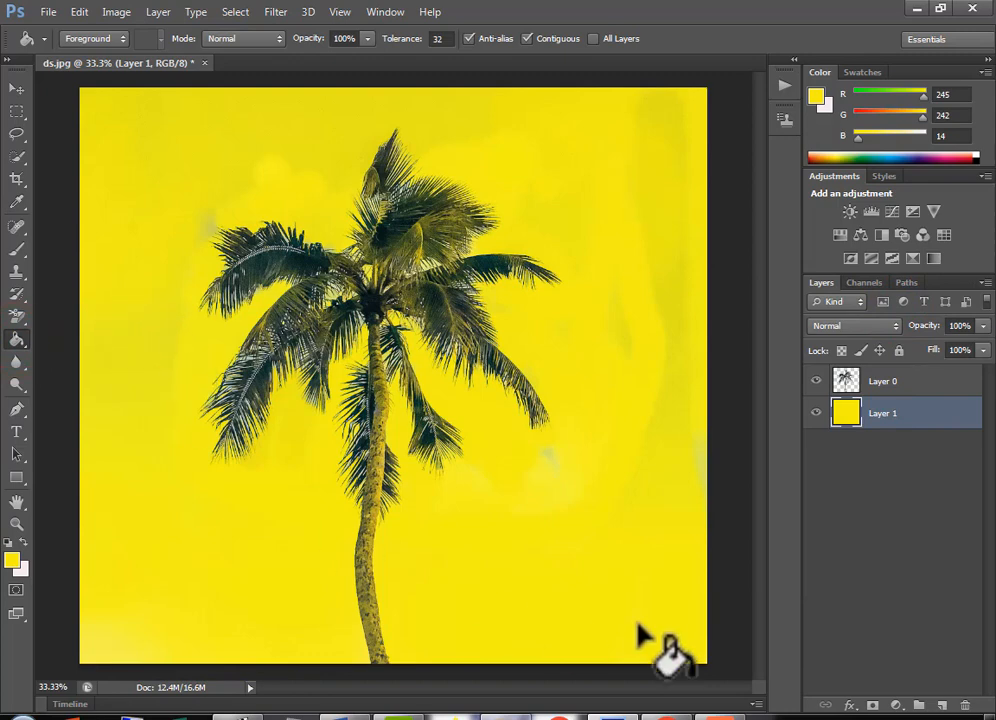